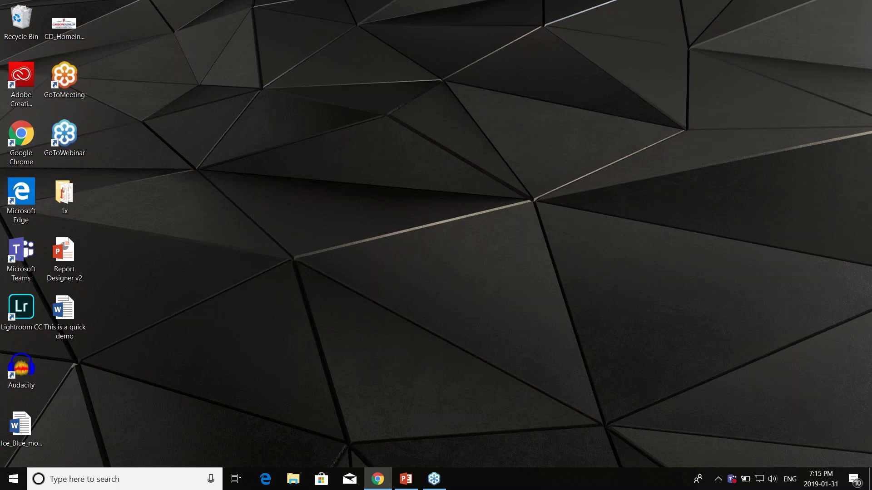
Step: Drag the Chrome window showing the Horizon 'Profile - Customize Horizon' page onto the desktop
drag(871, 18, 739, 44)
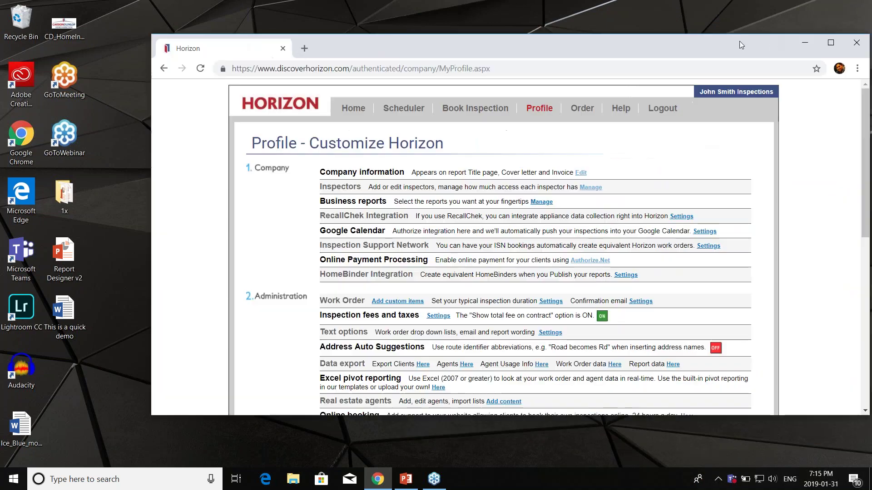
Step: Maximize Chrome, view the Report Designer base templates under Profile, then return to Home
double_click(713, 42)
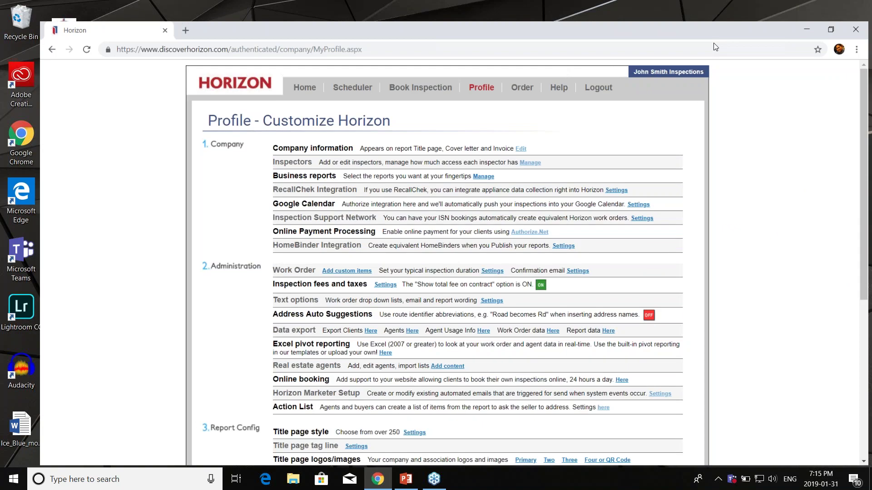
click(284, 71)
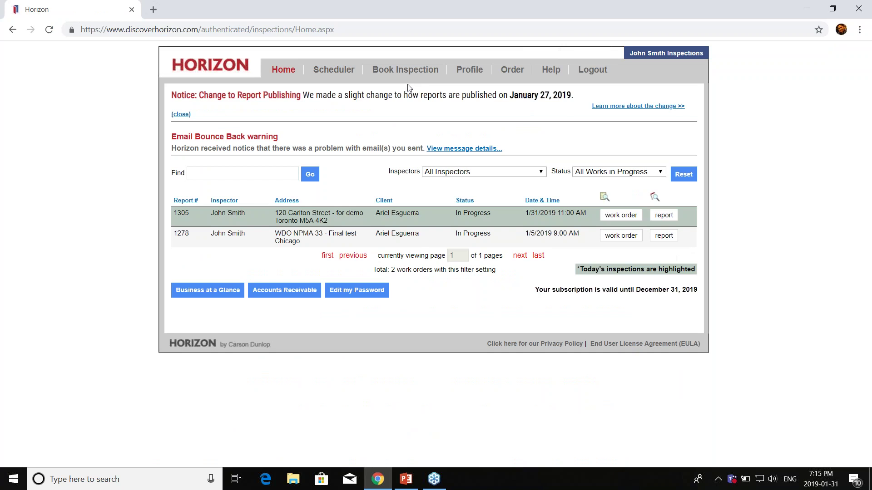
click(470, 72)
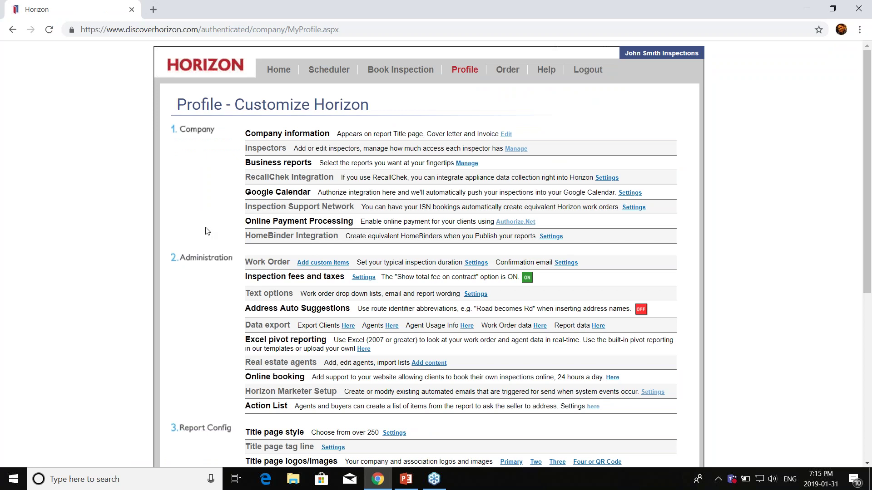
scroll(205, 231, down, 6)
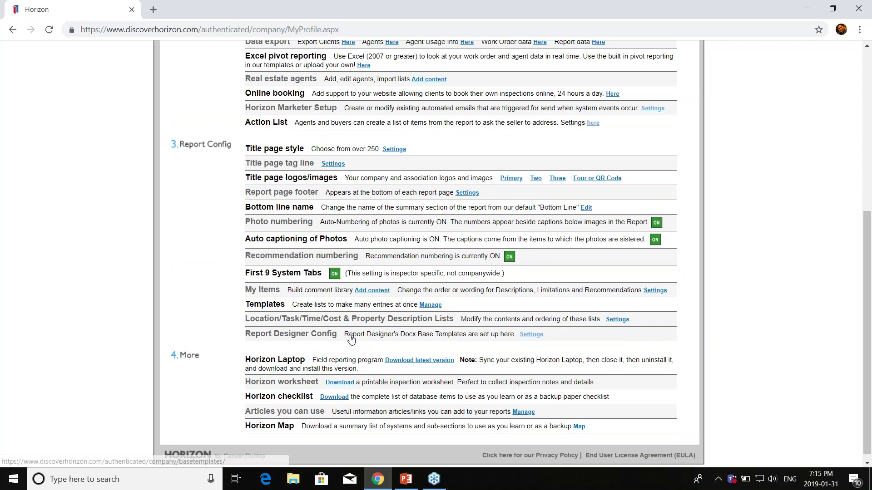
click(538, 337)
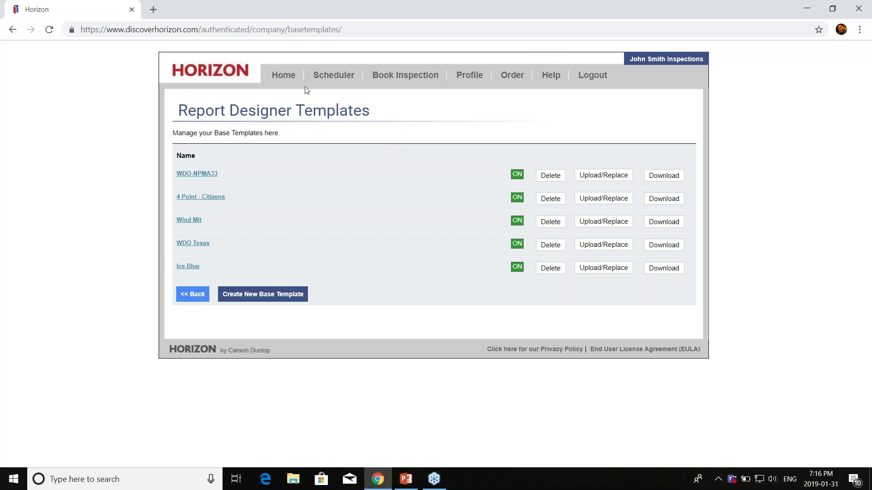
click(284, 76)
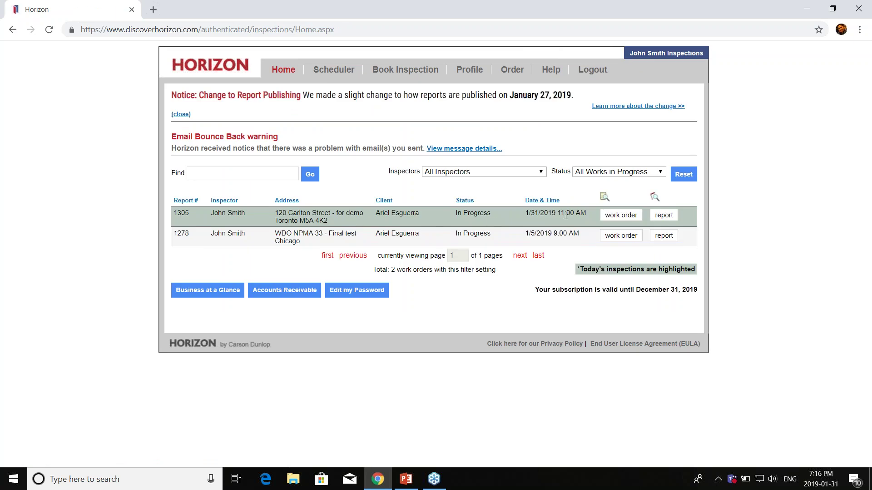
Step: Open the first inspection's report, check the preview formats, and go to its Report Publishing page
click(664, 217)
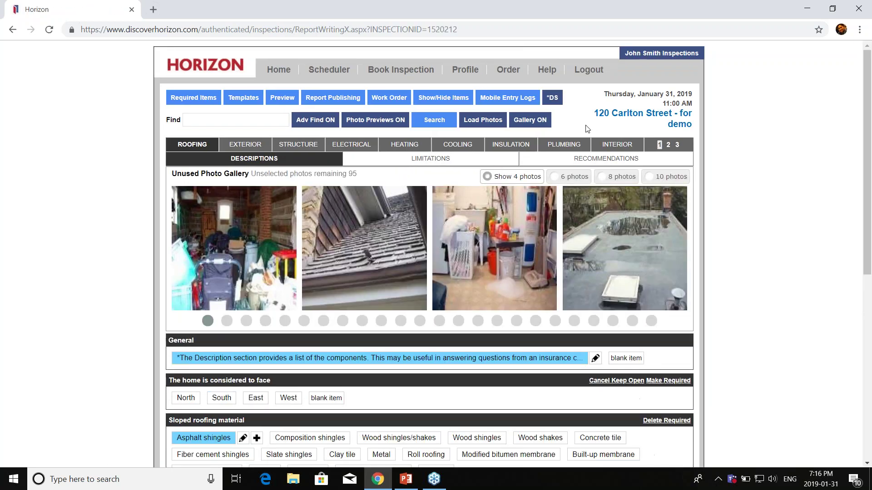
click(282, 97)
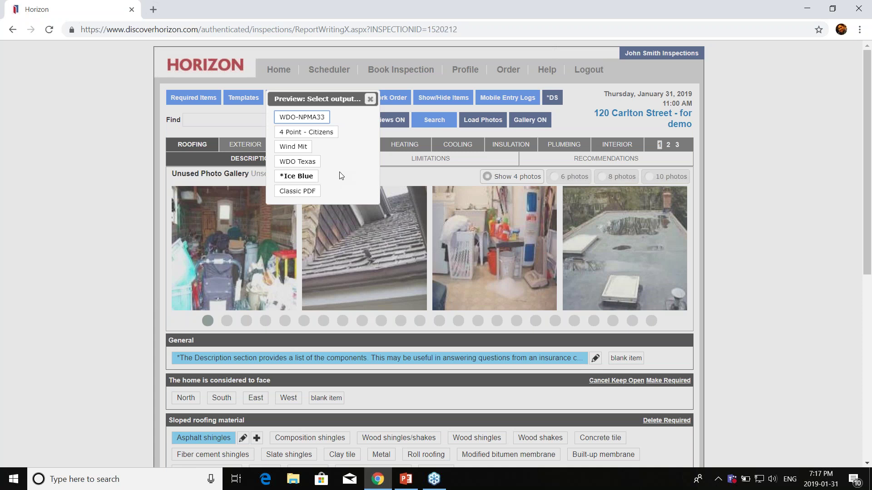
click(371, 99)
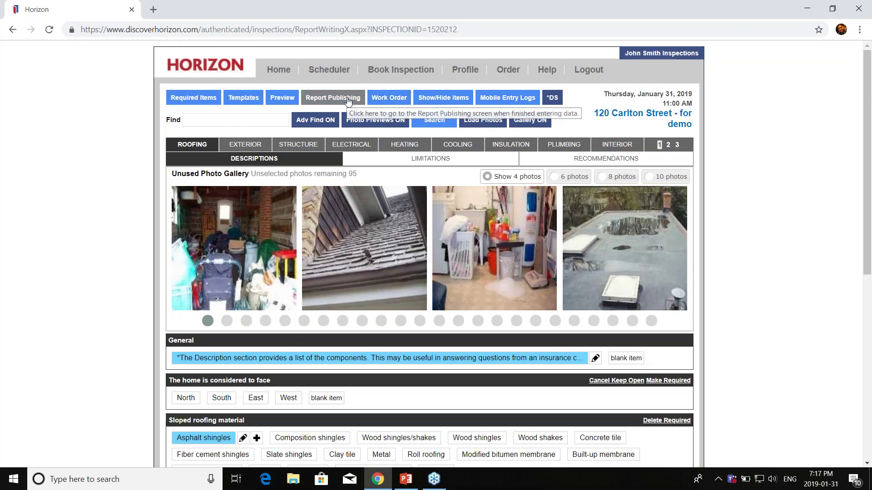
click(349, 98)
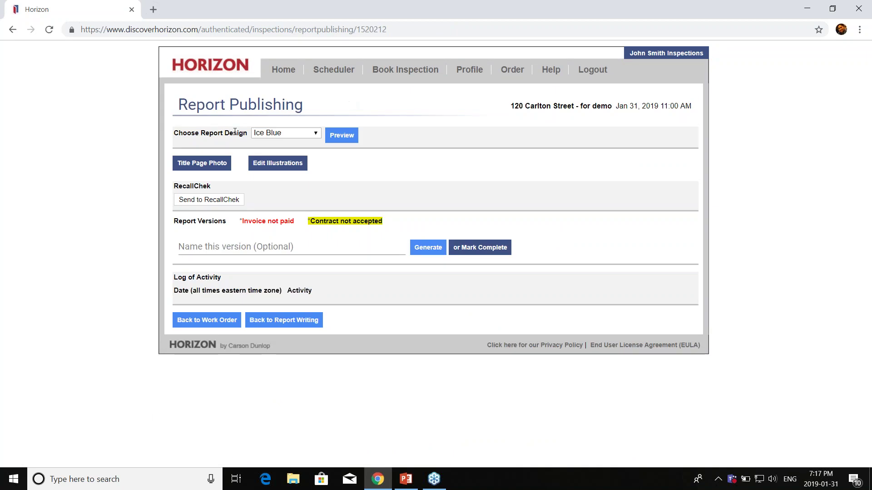
click(273, 134)
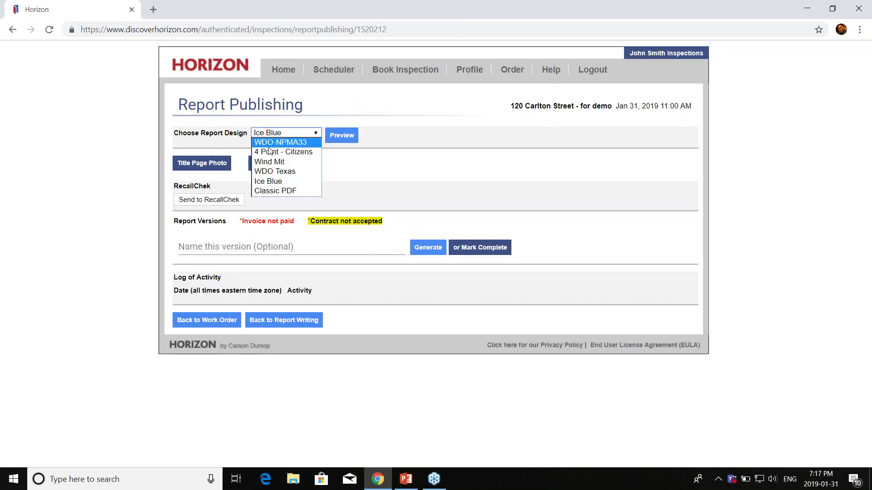
click(282, 181)
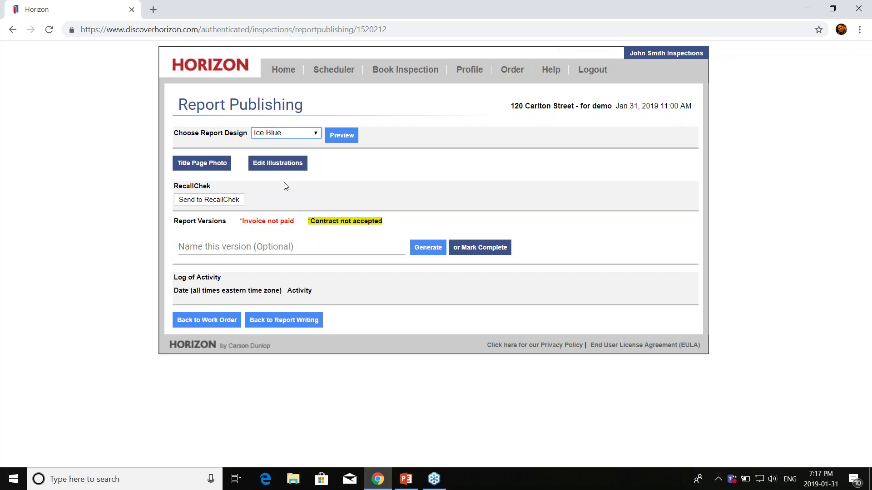
click(390, 188)
click(433, 251)
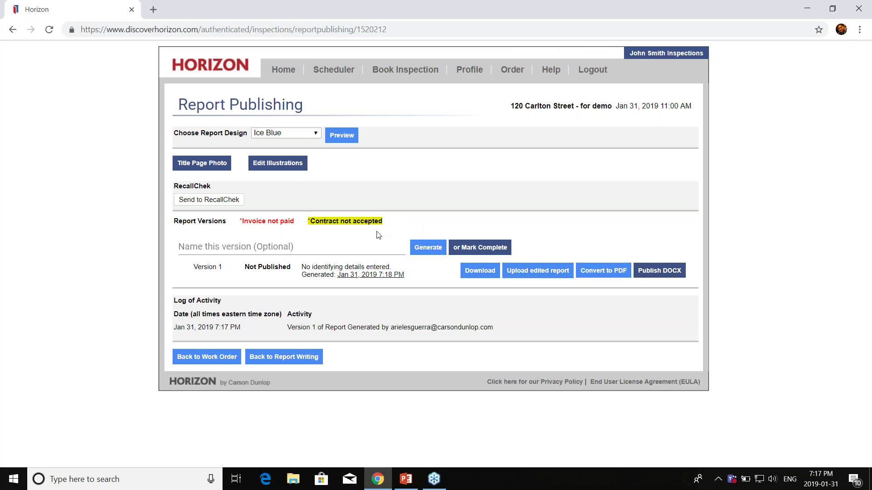
click(484, 273)
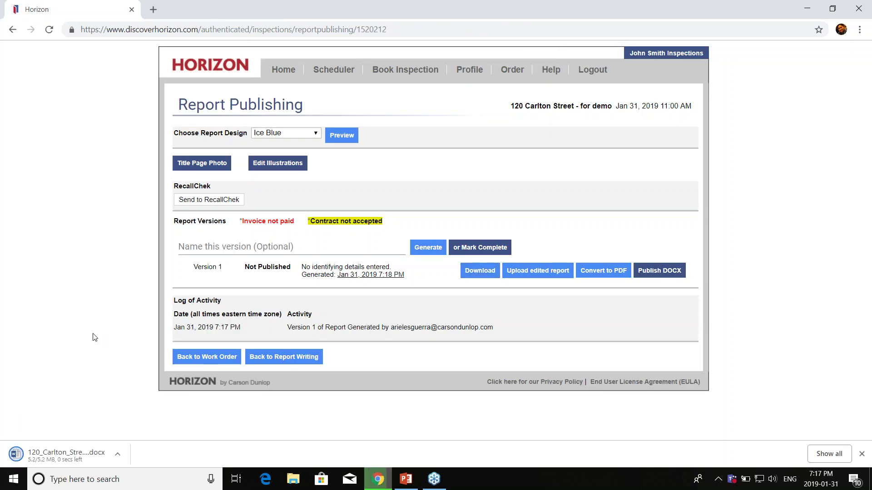
Step: Open the downloaded .docx report in a maximized Word window and enable editing
click(82, 460)
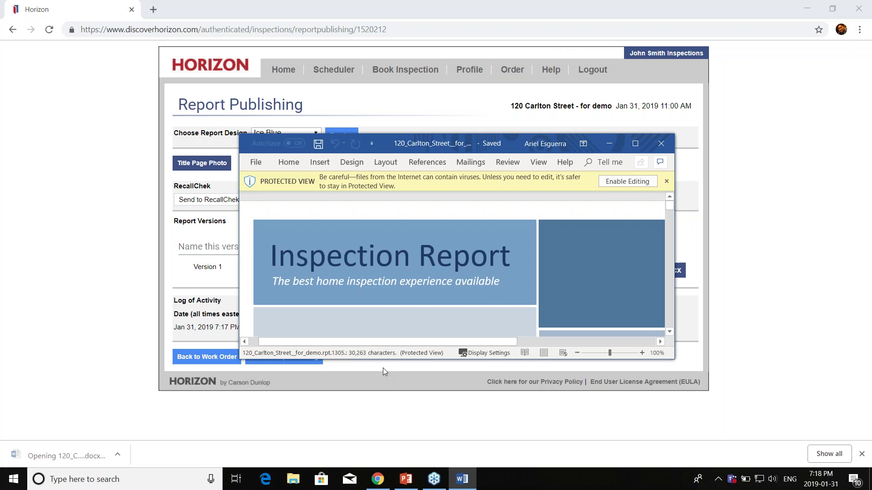
click(635, 144)
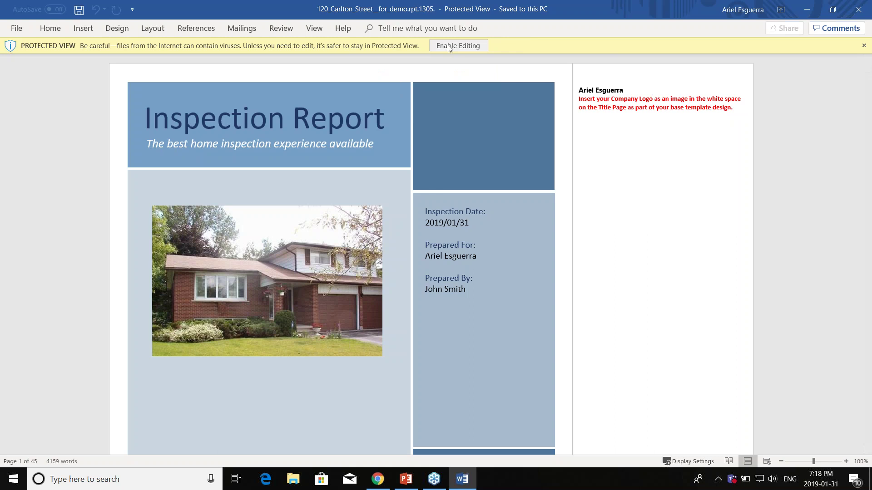
click(448, 46)
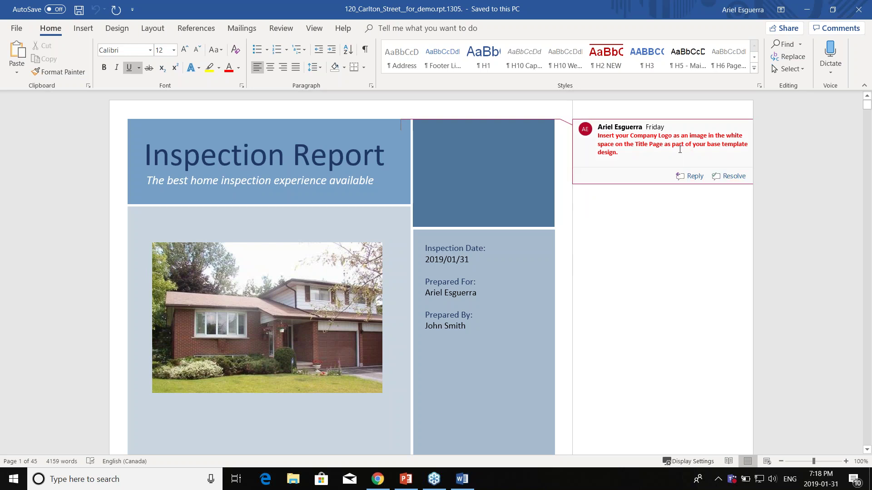
Step: Scroll past the cover letter, contents, invoice and contract to the Summary - Introduction Heating section
scroll(784, 218, down, 1)
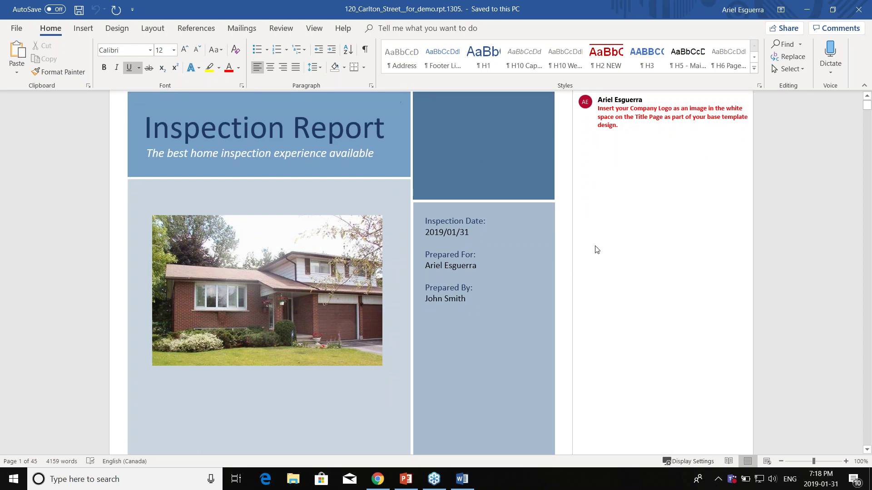
scroll(684, 250, down, 10)
scroll(683, 249, down, 2)
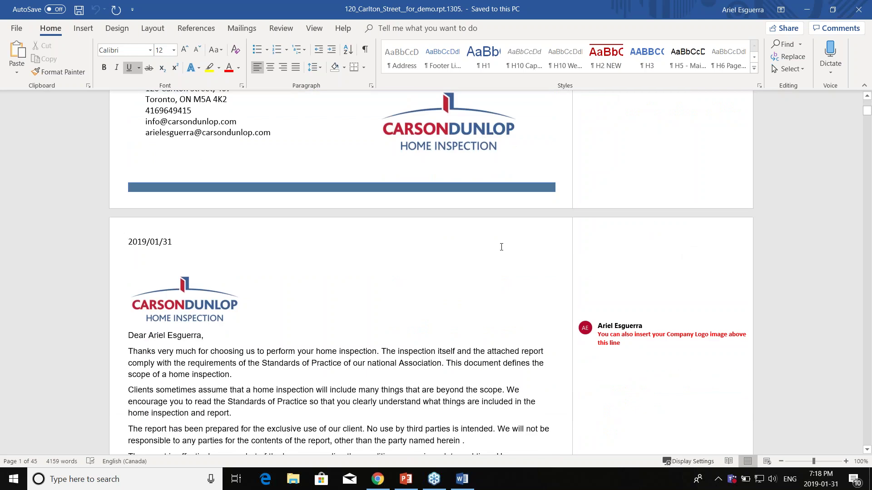
scroll(501, 247, down, 8)
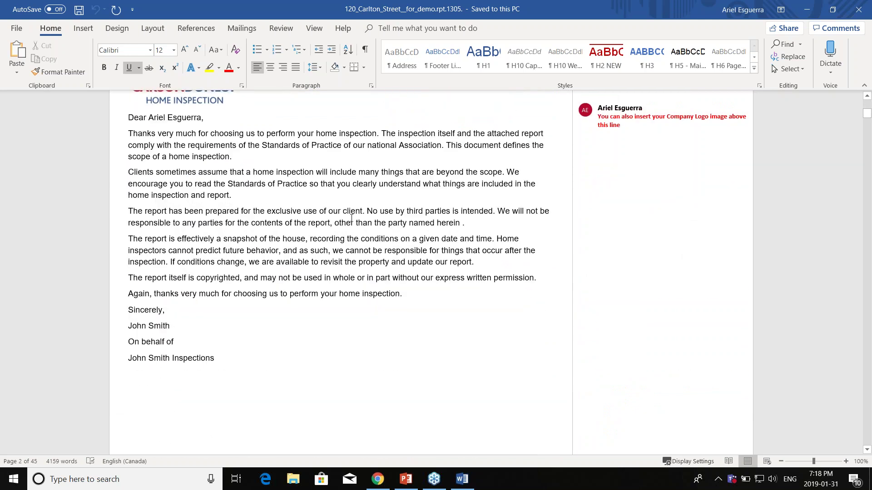
scroll(351, 218, up, 2)
scroll(415, 231, down, 11)
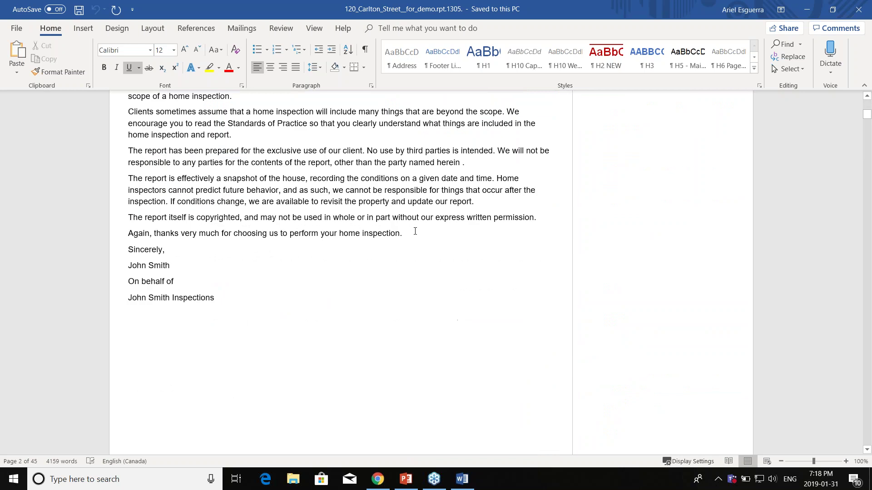
scroll(586, 248, down, 5)
scroll(615, 249, down, 3)
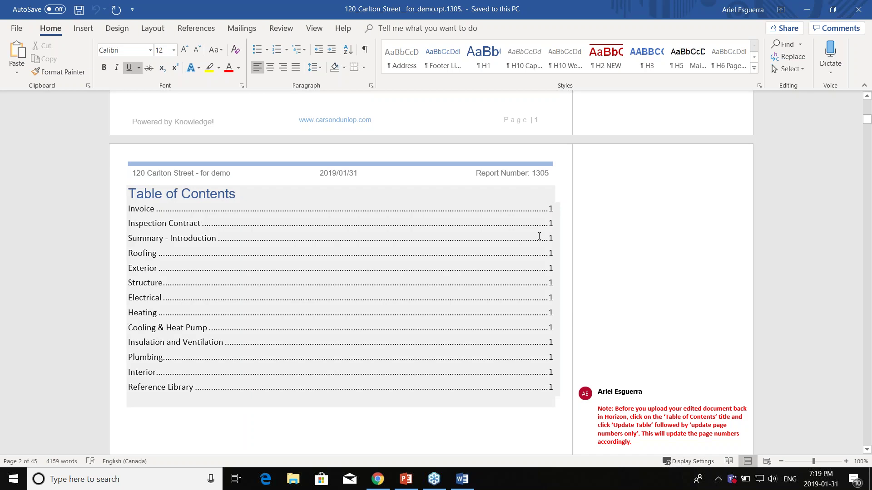
scroll(539, 236, down, 3)
scroll(539, 236, down, 10)
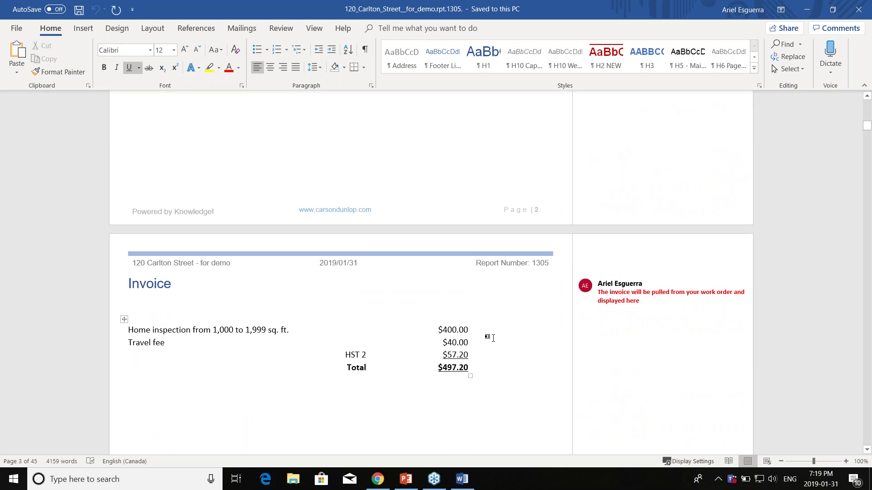
scroll(273, 309, down, 3)
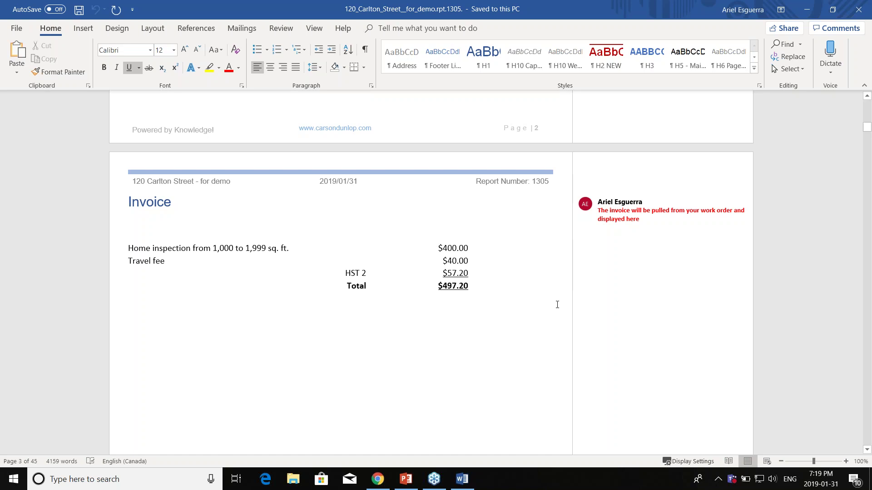
scroll(557, 304, down, 6)
scroll(260, 179, down, 7)
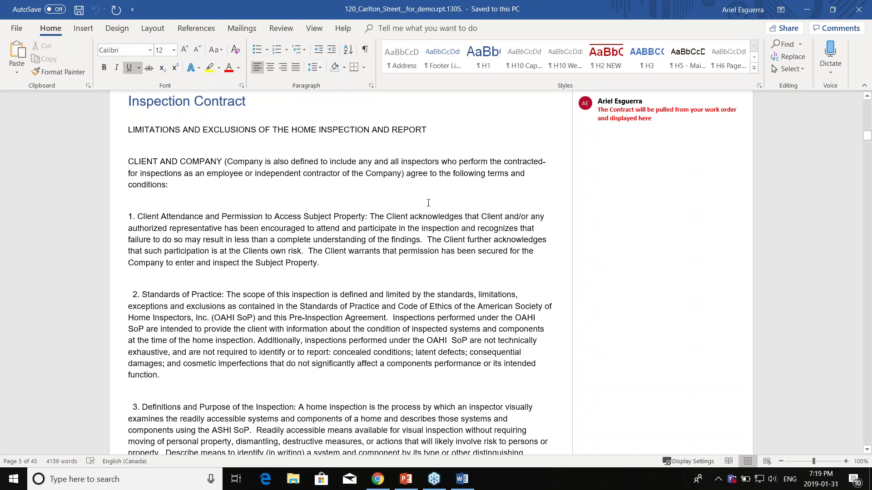
scroll(428, 203, down, 6)
scroll(436, 280, down, 15)
scroll(634, 307, down, 10)
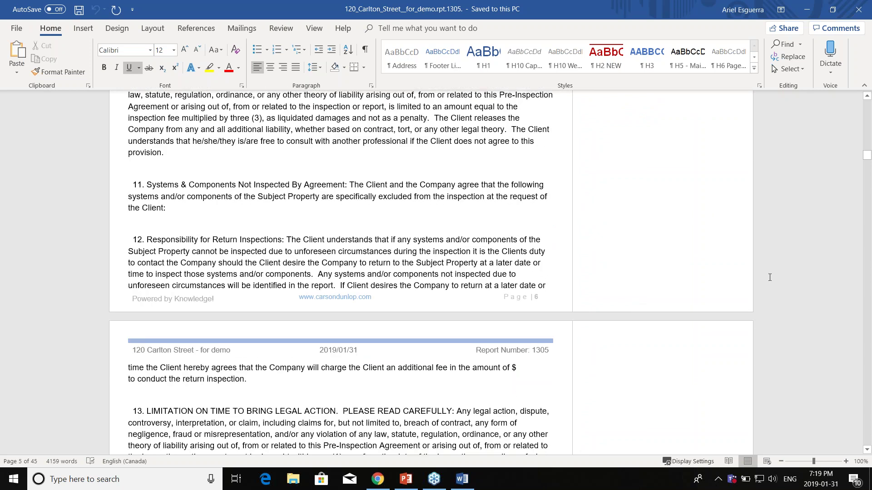
scroll(769, 278, down, 4)
drag(867, 156, 868, 170)
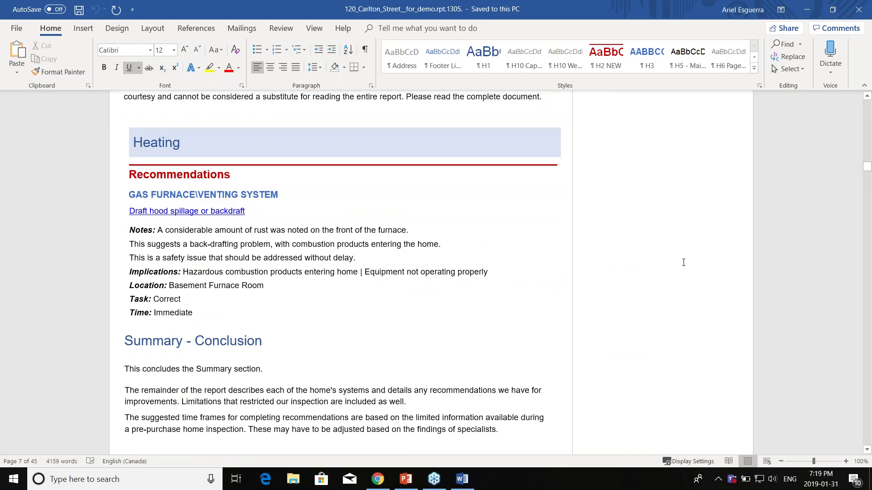
scroll(683, 262, up, 3)
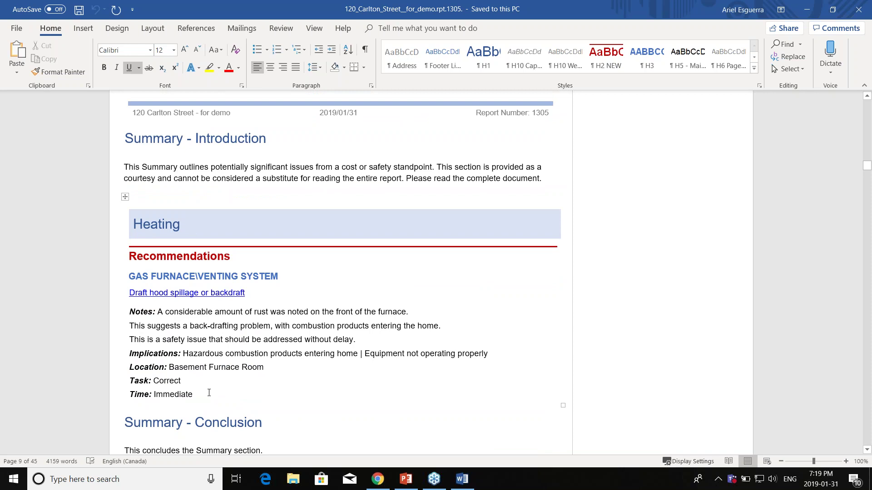
Step: Color the furnace backdraft recommendation rows, Notes through Time, red
drag(197, 394, 193, 316)
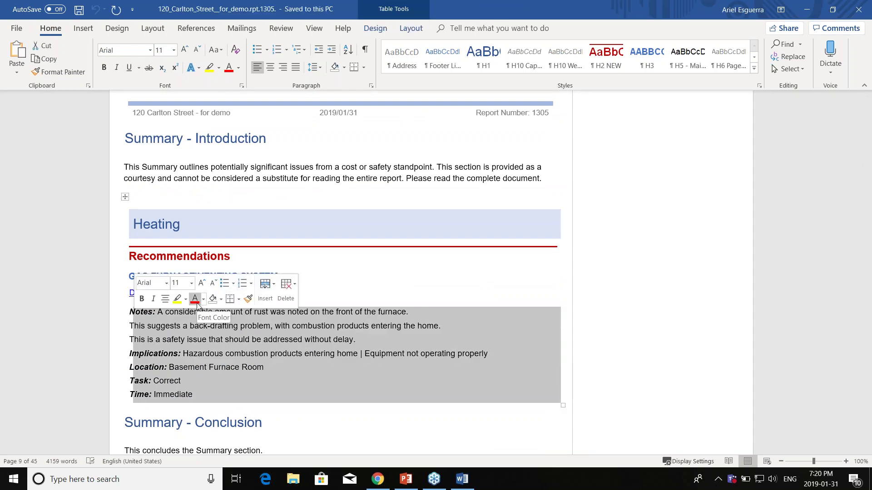
click(197, 303)
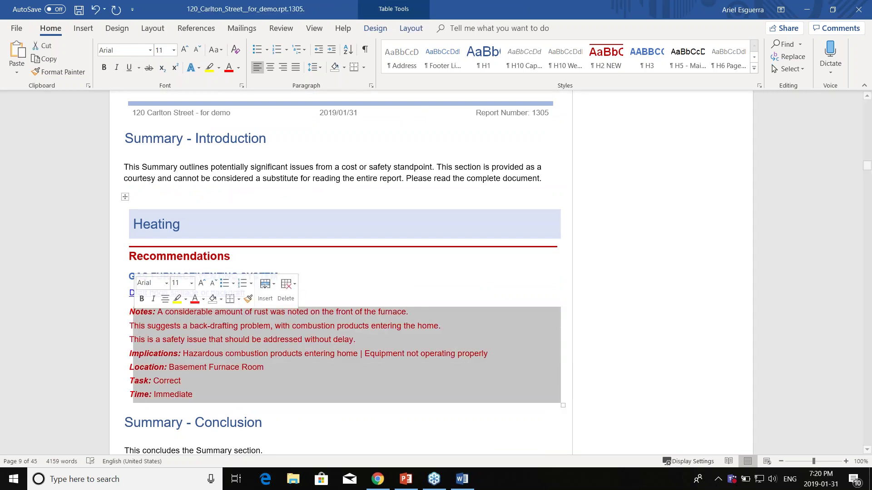
key(Right)
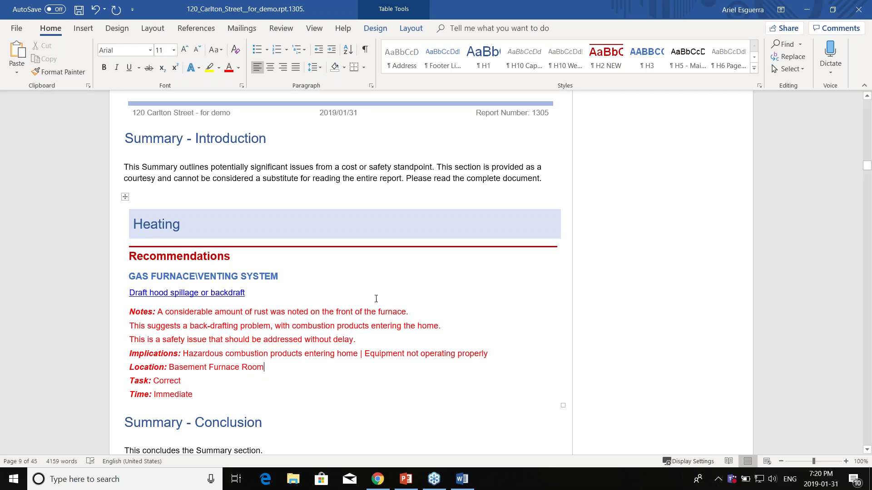
Step: Scroll through Roofing to the Limitations page and back to the 13-year Approximate Age entry
scroll(383, 223, down, 1)
scroll(383, 223, down, 10)
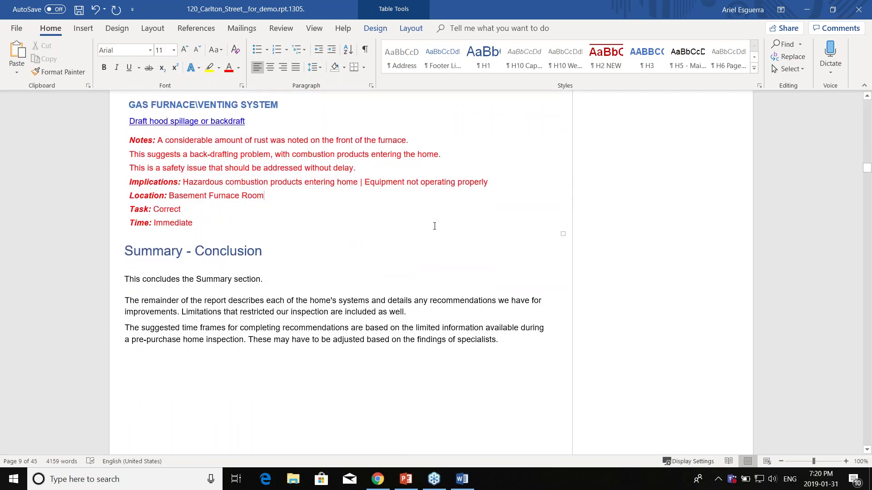
scroll(256, 190, down, 2)
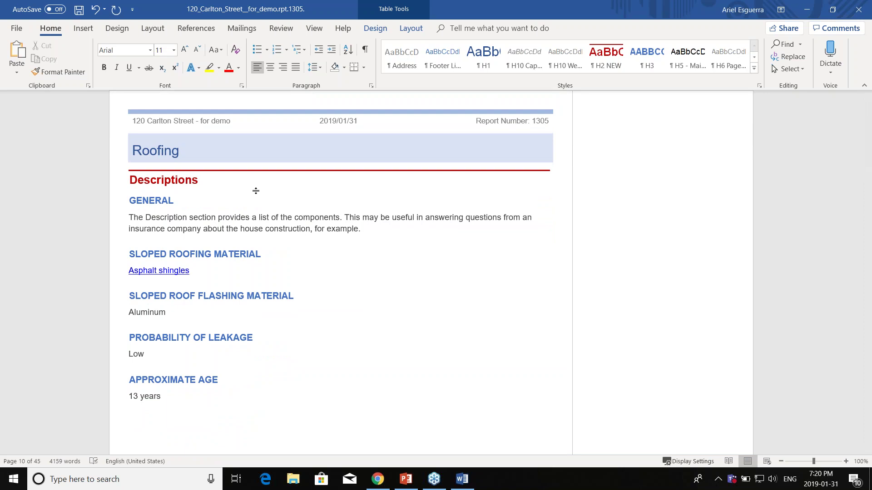
scroll(472, 268, down, 3)
scroll(360, 278, down, 8)
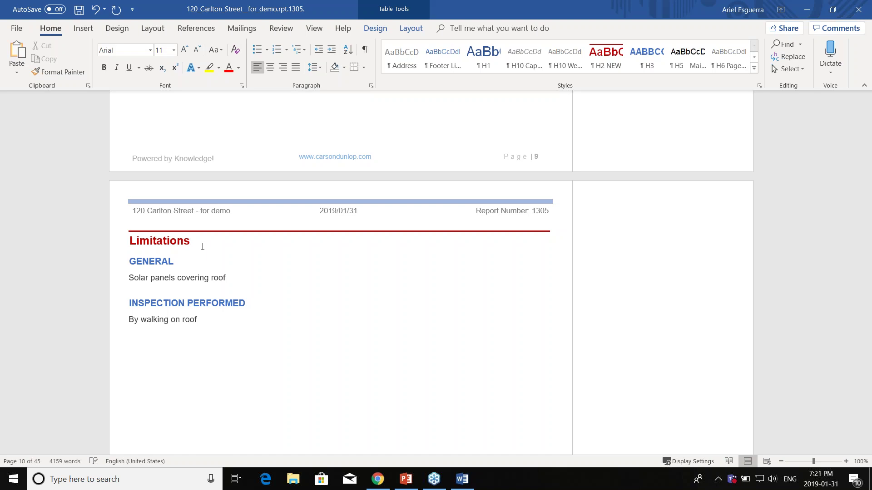
scroll(292, 284, up, 5)
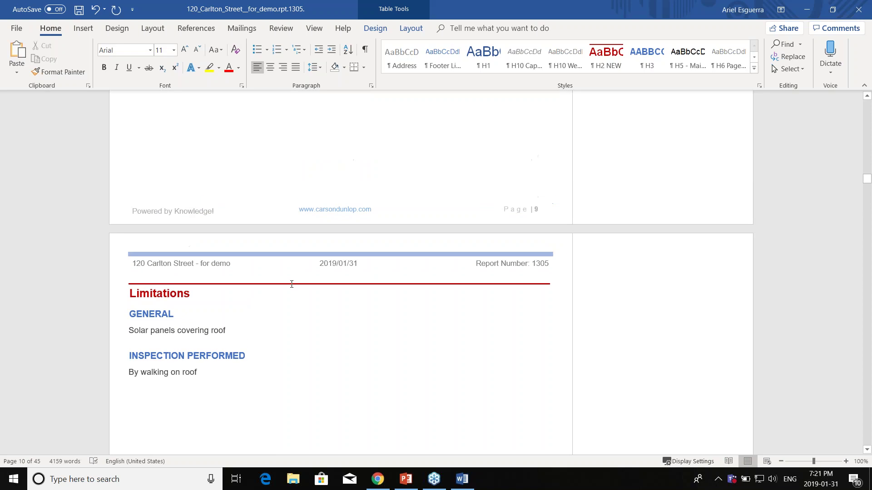
scroll(223, 234, up, 4)
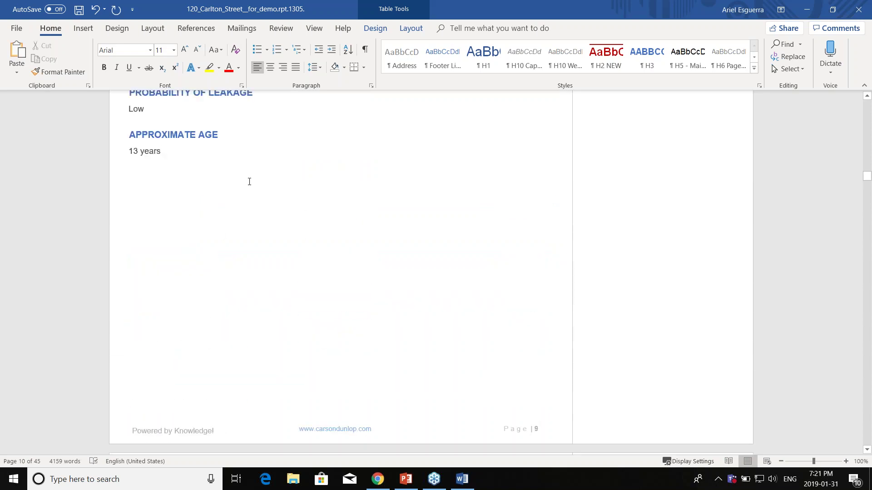
scroll(306, 243, down, 6)
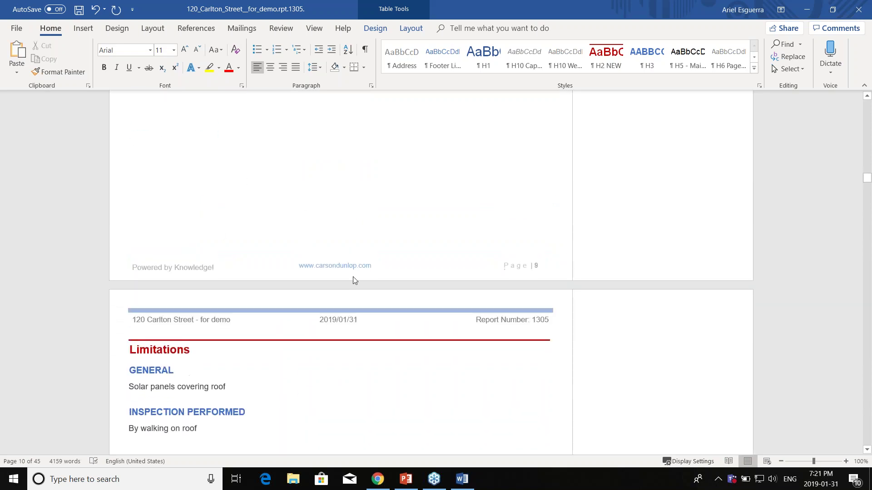
scroll(255, 271, down, 3)
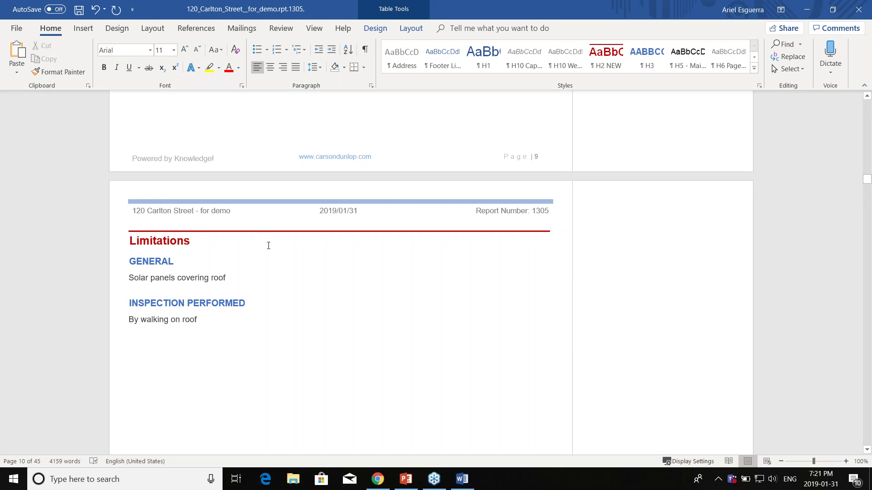
scroll(239, 261, up, 3)
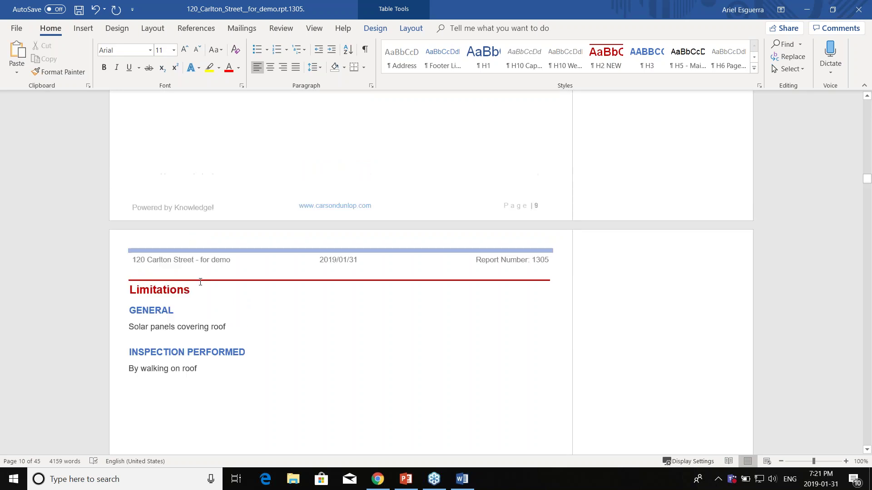
scroll(214, 240, up, 10)
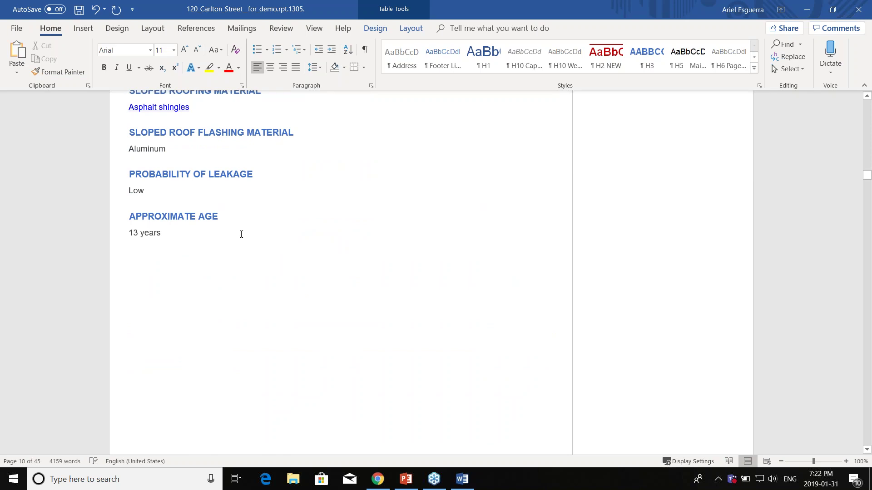
Step: Scroll to the Roofing Recommendations' 'Kickout prevents siding/wall damage' diagram
scroll(350, 258, down, 5)
scroll(356, 262, down, 20)
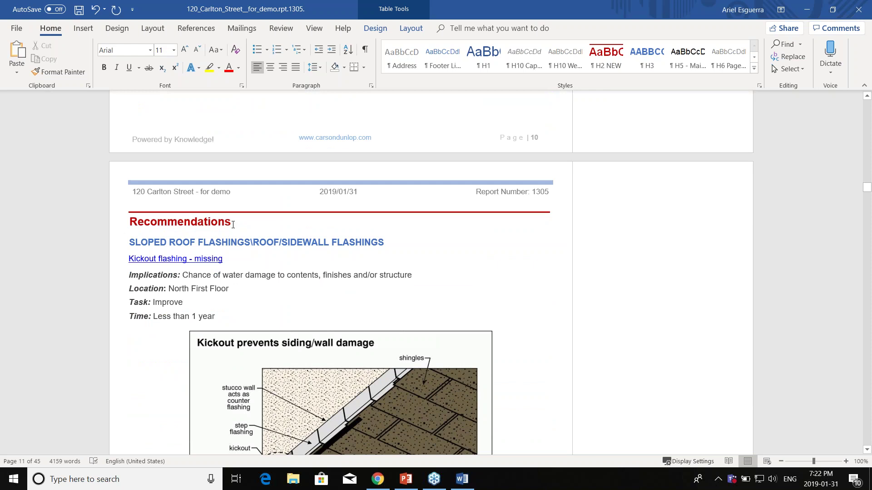
scroll(284, 228, down, 3)
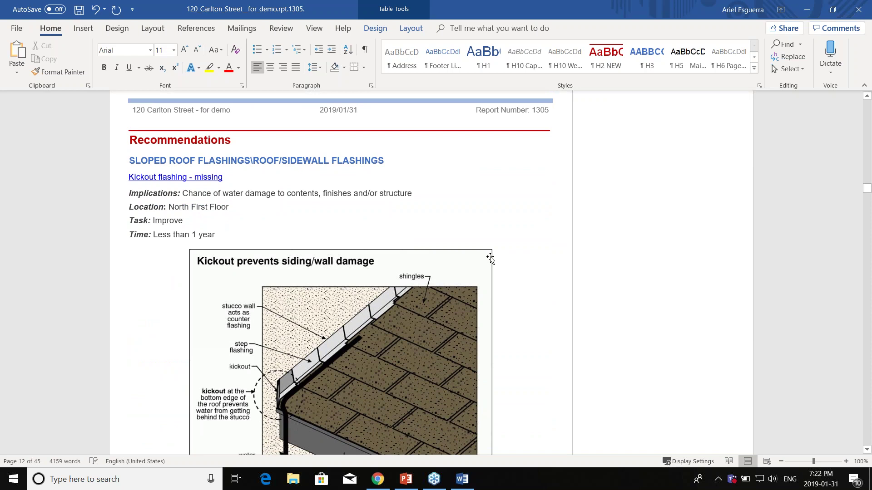
scroll(377, 287, down, 6)
scroll(377, 287, down, 3)
scroll(356, 310, down, 9)
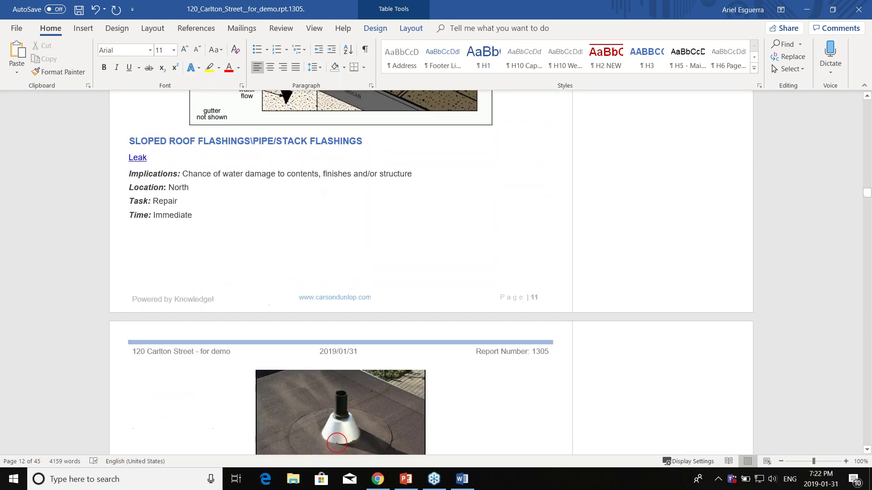
scroll(442, 352, up, 10)
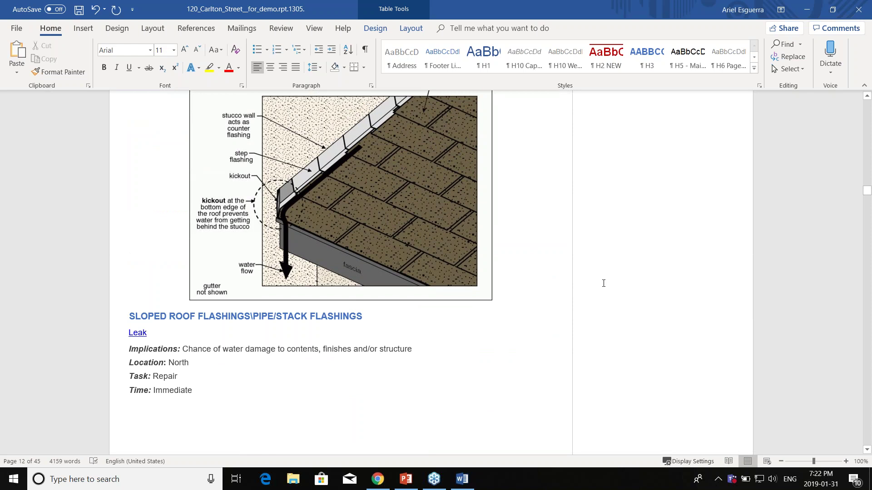
scroll(603, 284, up, 3)
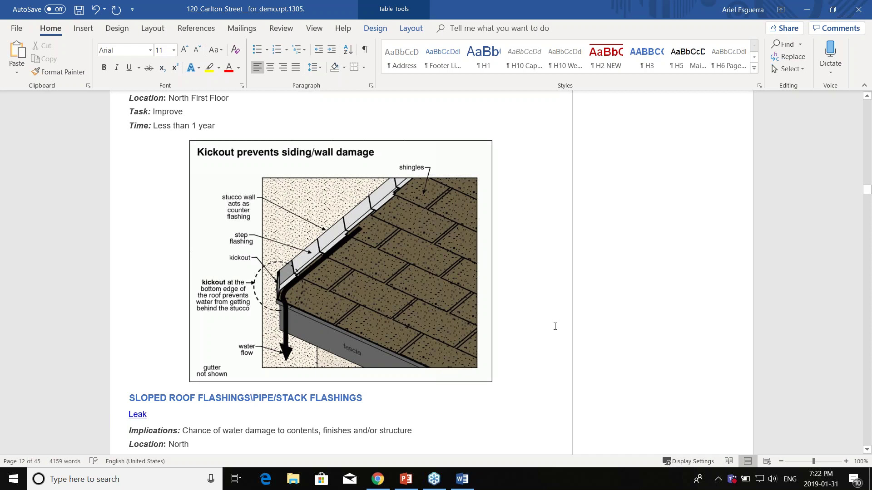
Step: Resize the kickout diagram smaller by its corner handle so the pipe/stack leak photo moves up
click(440, 344)
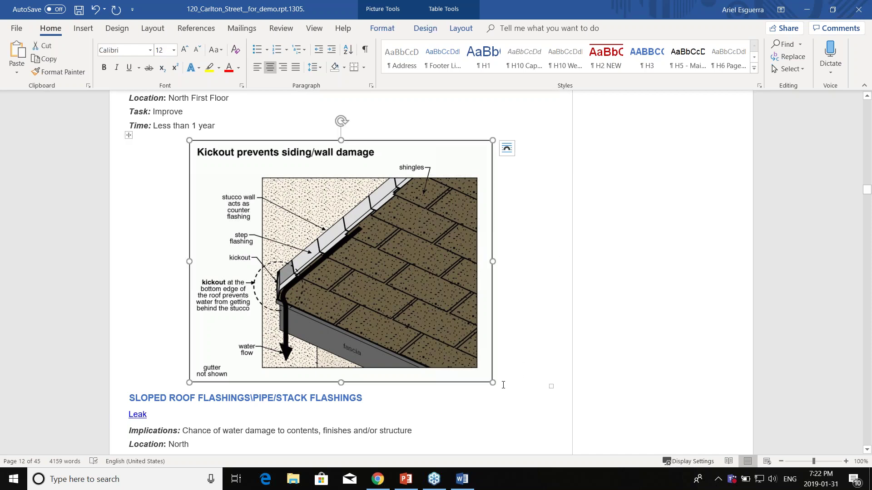
drag(493, 382, 453, 319)
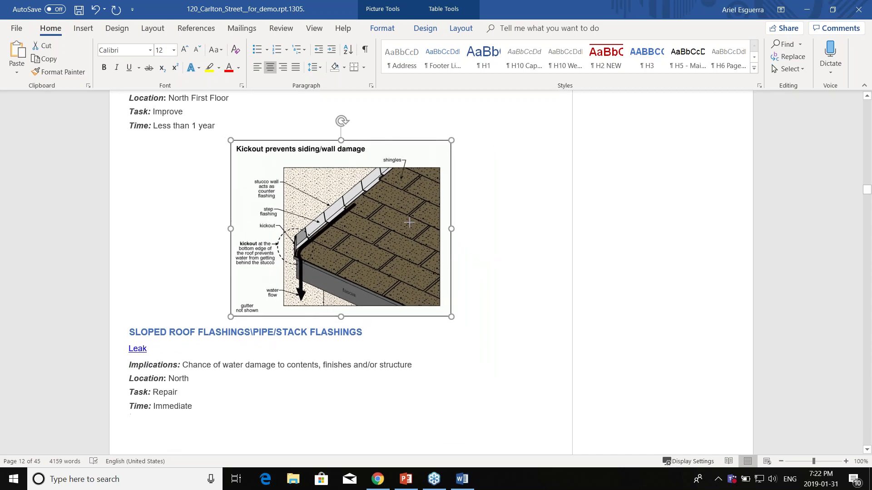
scroll(390, 324, down, 5)
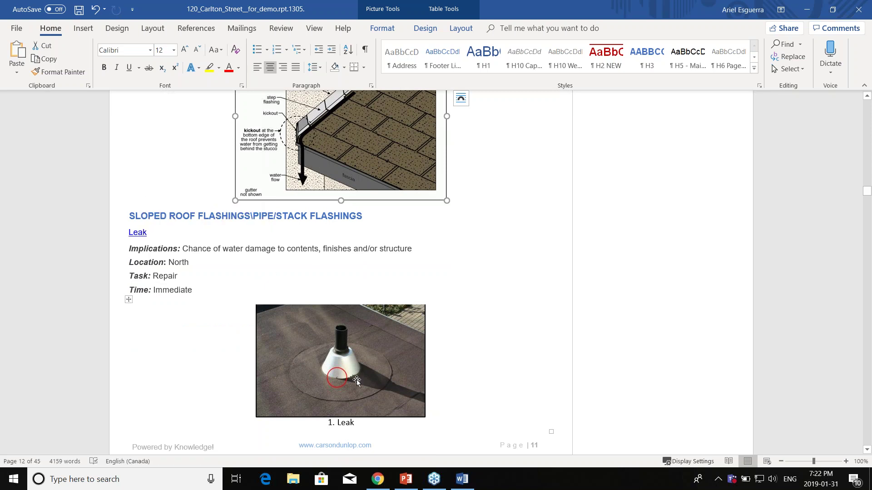
scroll(538, 317, down, 3)
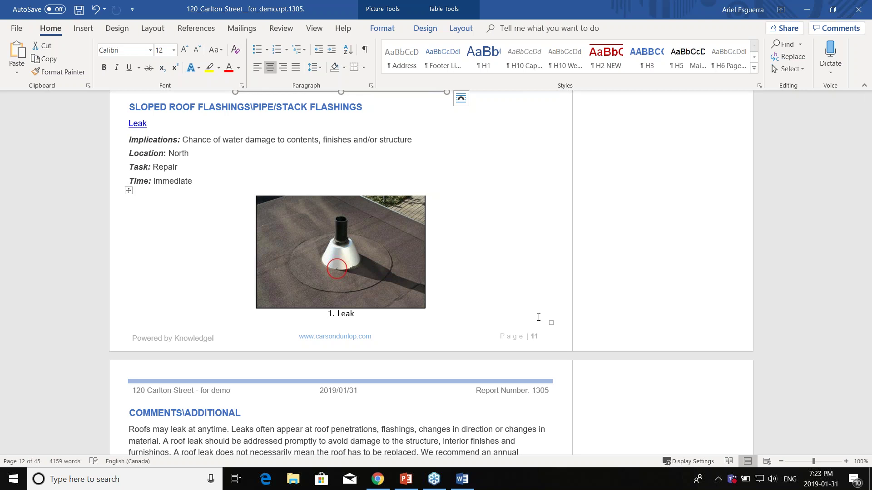
scroll(552, 299, down, 5)
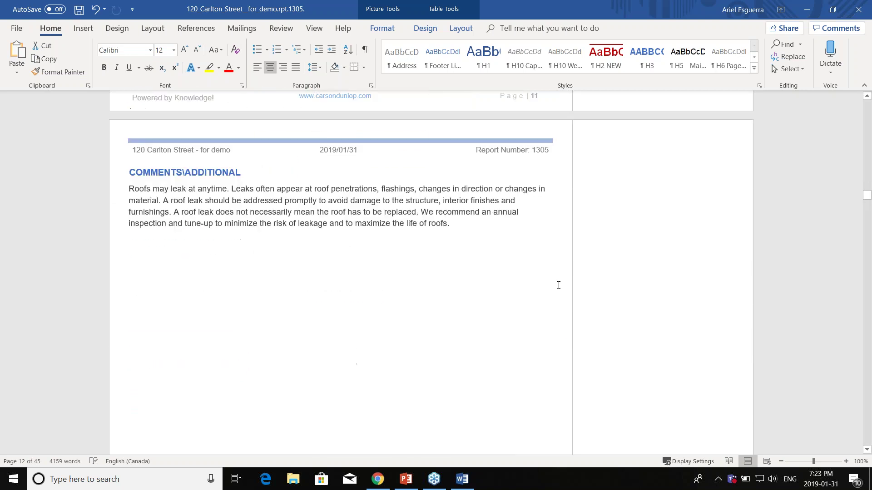
scroll(557, 284, up, 2)
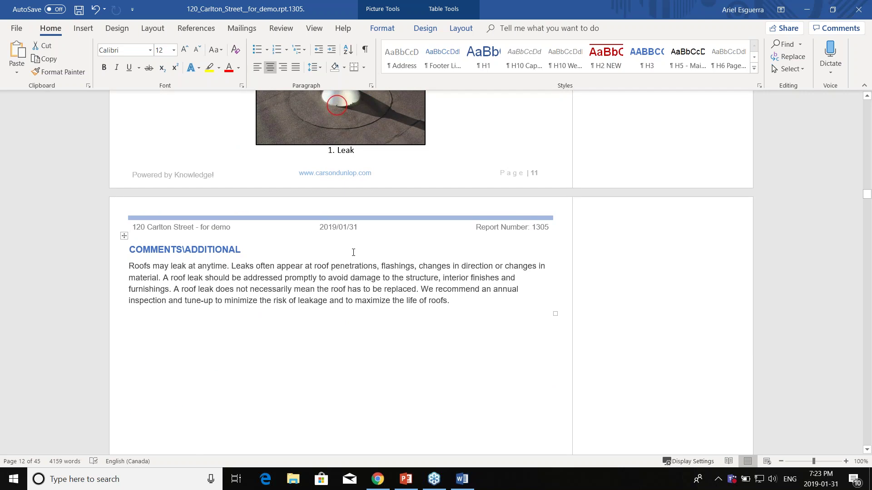
scroll(334, 391, up, 2)
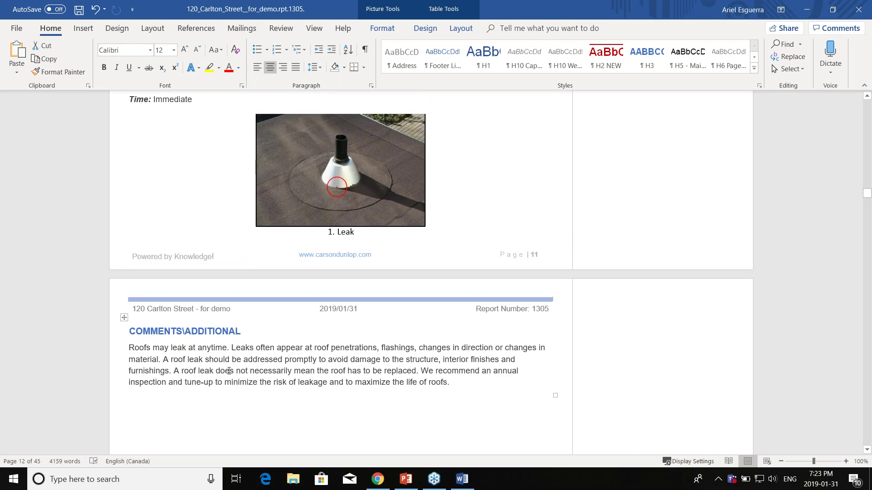
scroll(500, 238, down, 3)
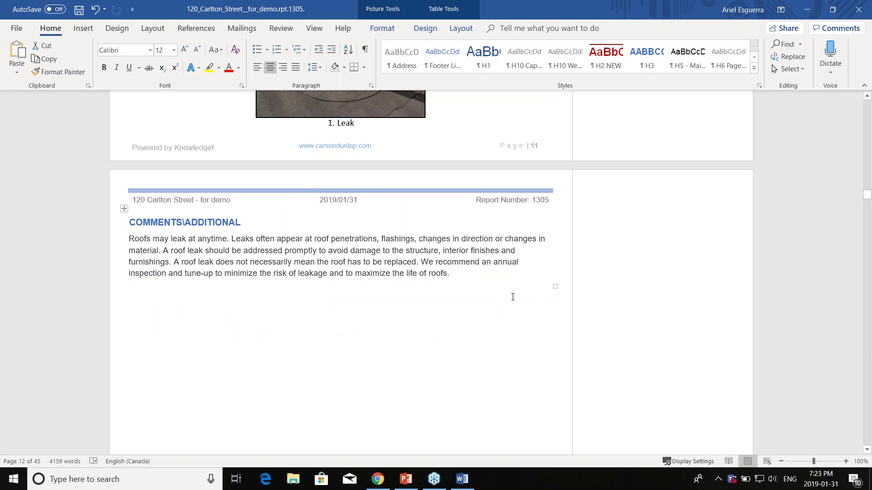
scroll(712, 259, down, 12)
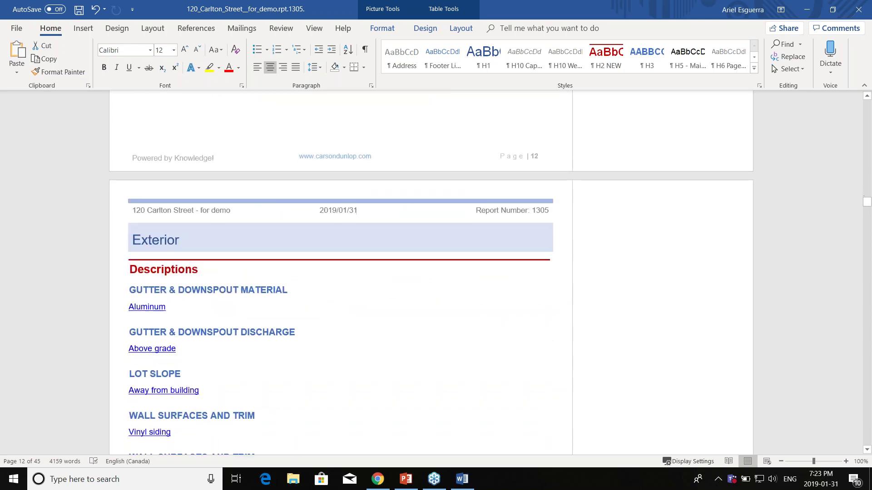
scroll(320, 191, down, 3)
scroll(320, 191, down, 1)
scroll(319, 191, up, 1)
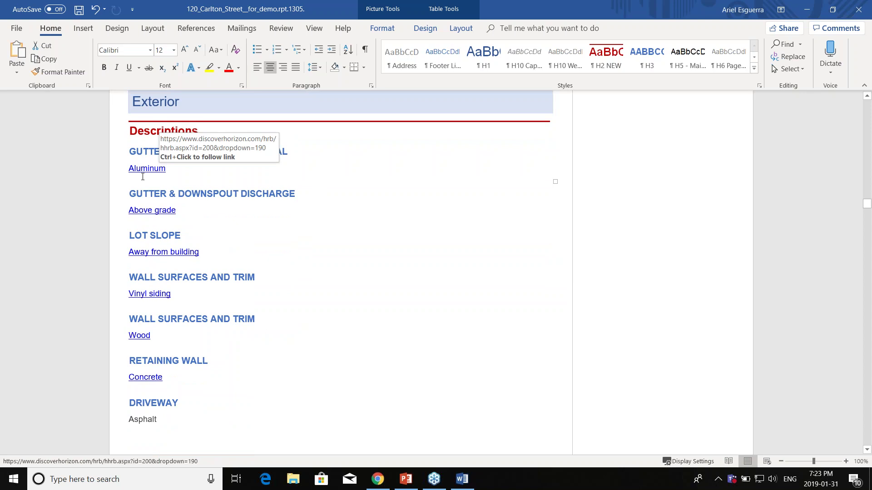
scroll(747, 216, down, 4)
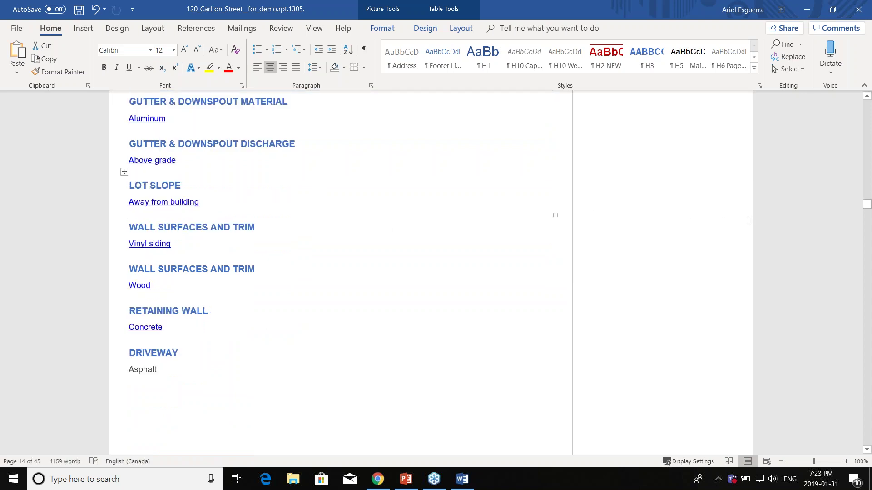
drag(869, 209, 802, 229)
scroll(802, 230, down, 19)
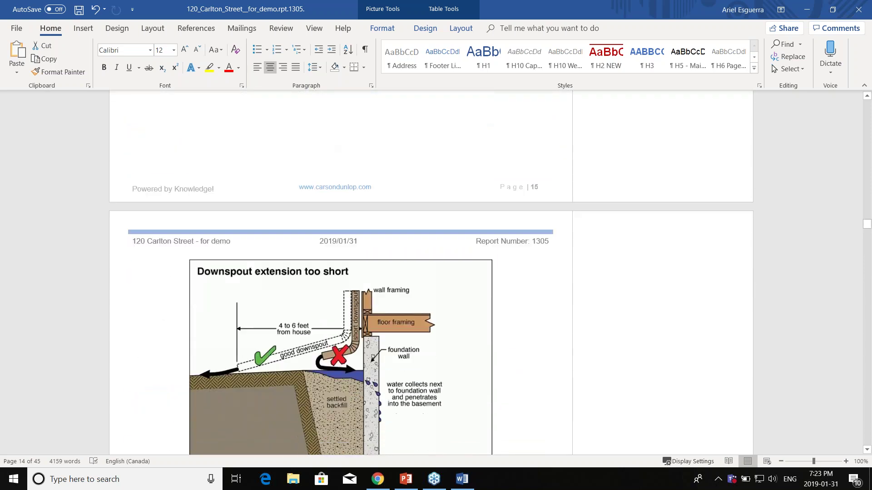
scroll(431, 272, down, 6)
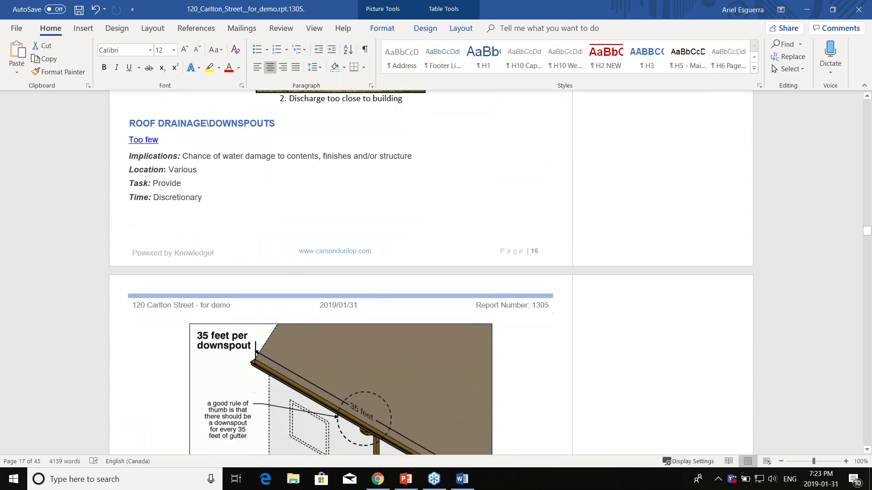
scroll(228, 319, up, 7)
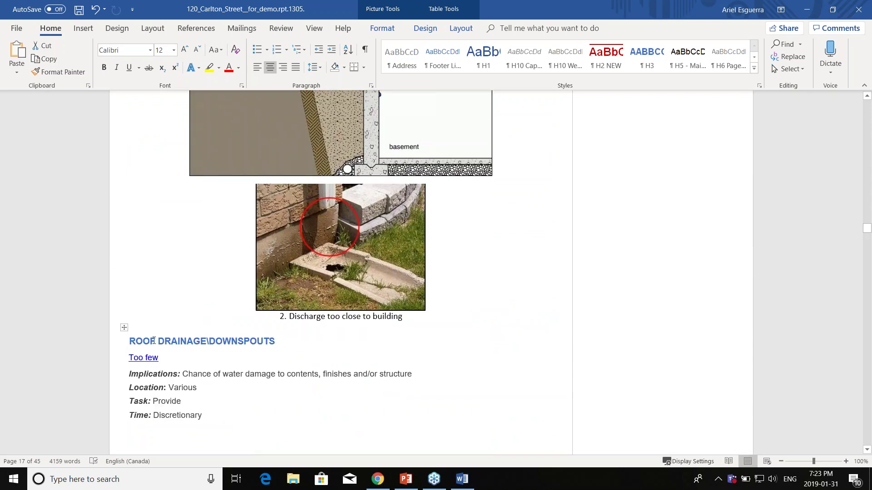
scroll(386, 305, down, 7)
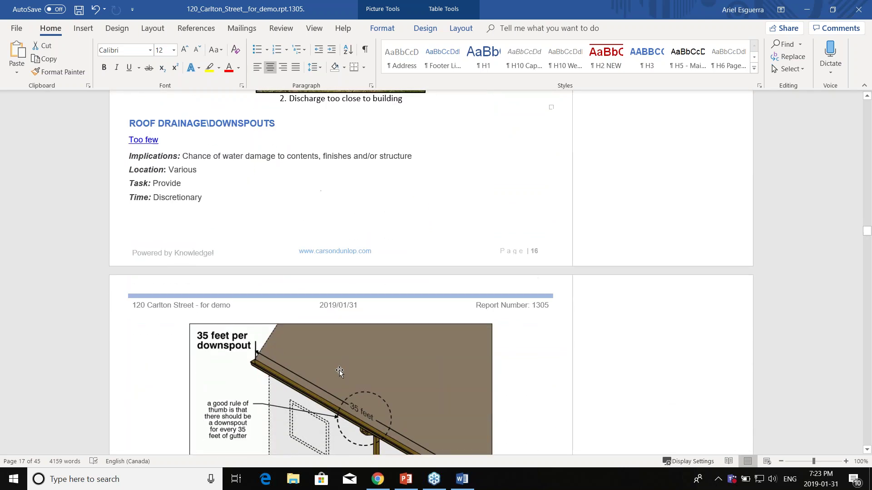
scroll(354, 356, down, 5)
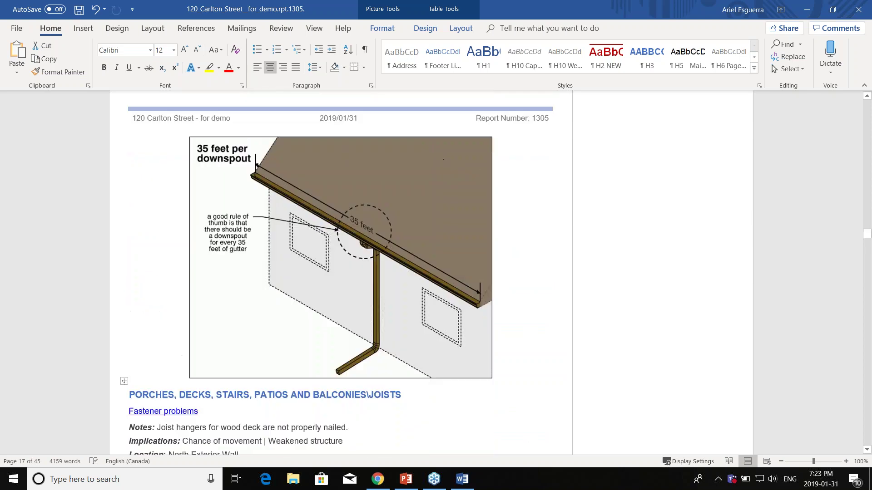
scroll(330, 307, down, 3)
scroll(318, 305, up, 12)
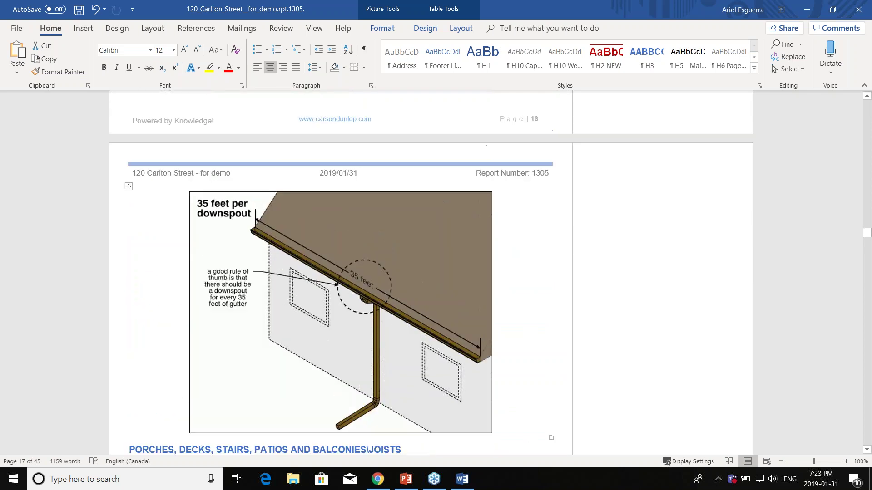
Step: Insert blank lines before the ROOF DRAINAGE heading until it moves to page 18
click(130, 259)
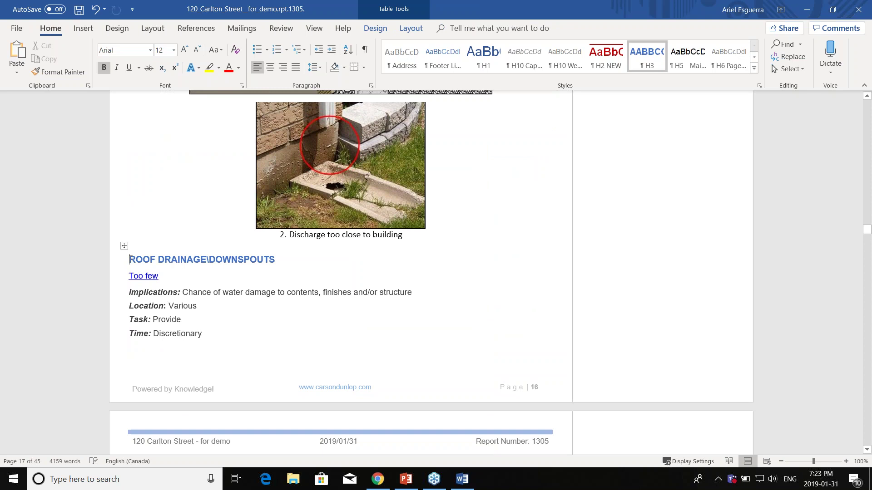
key(Return)
key(Return)
key(Return)
key(Return)
key(Return)
key(Return)
key(Return)
key(Return)
key(Return)
key(Return)
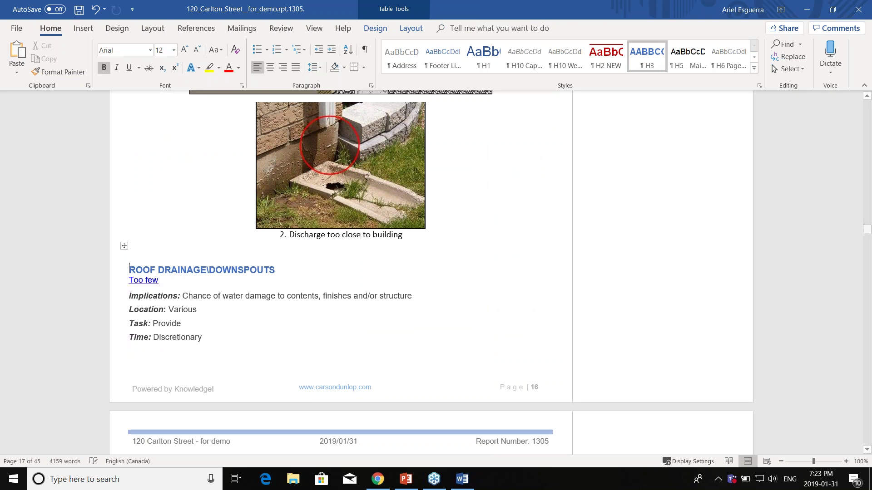
key(Return)
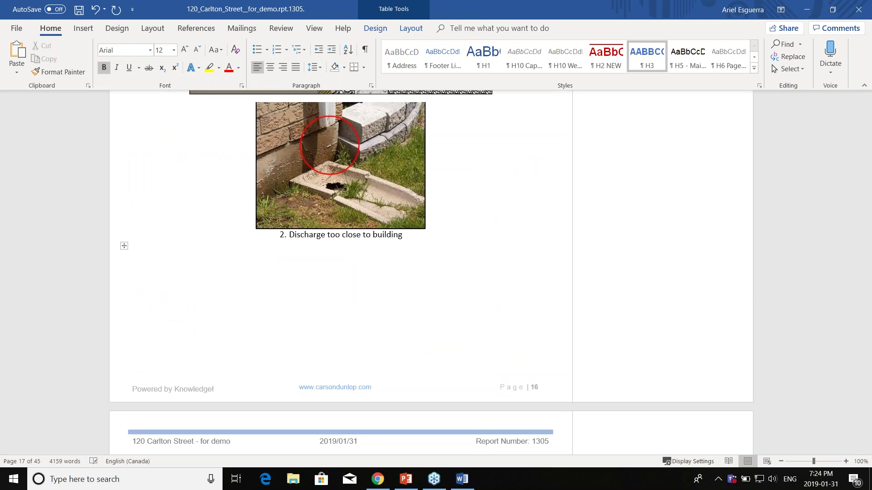
scroll(355, 221, down, 3)
scroll(355, 221, down, 3)
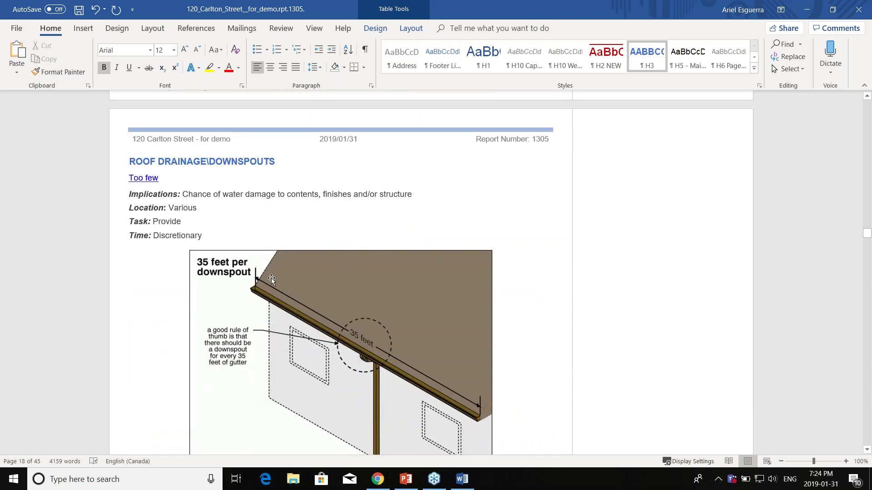
scroll(355, 314, down, 6)
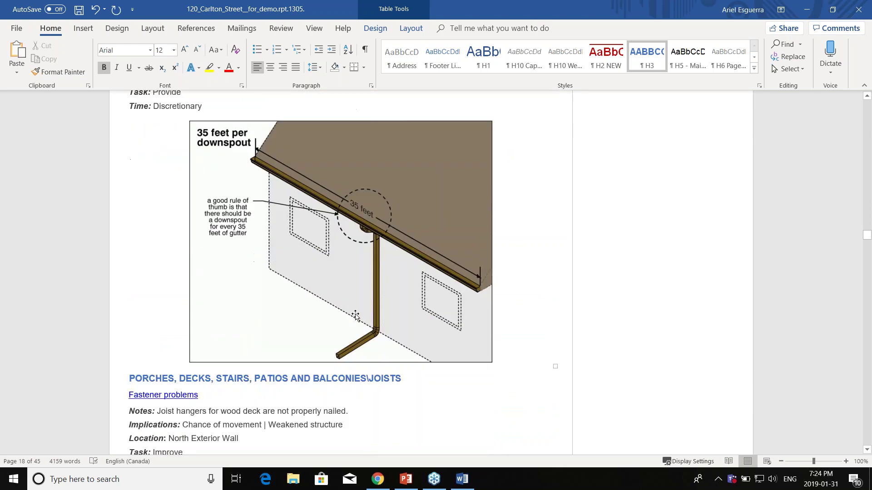
scroll(355, 315, up, 2)
scroll(343, 272, down, 1)
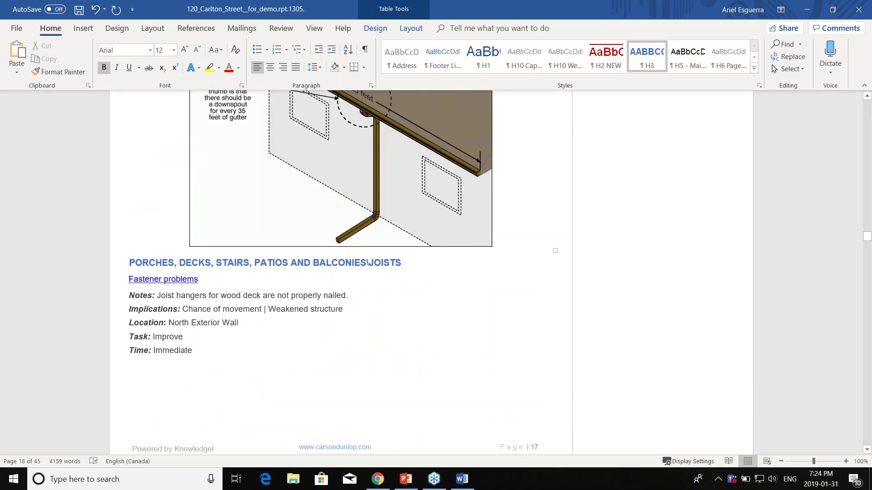
scroll(340, 273, down, 2)
scroll(341, 273, up, 2)
scroll(341, 273, down, 1)
scroll(770, 274, down, 8)
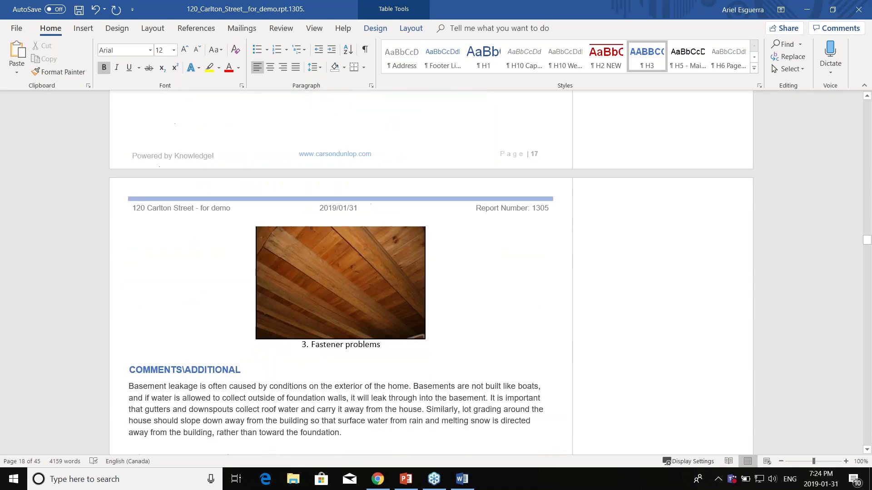
Step: Scroll to the report's final Reference Library page, then minimize Word
drag(867, 246, 865, 439)
scroll(424, 242, down, 3)
scroll(452, 231, up, 8)
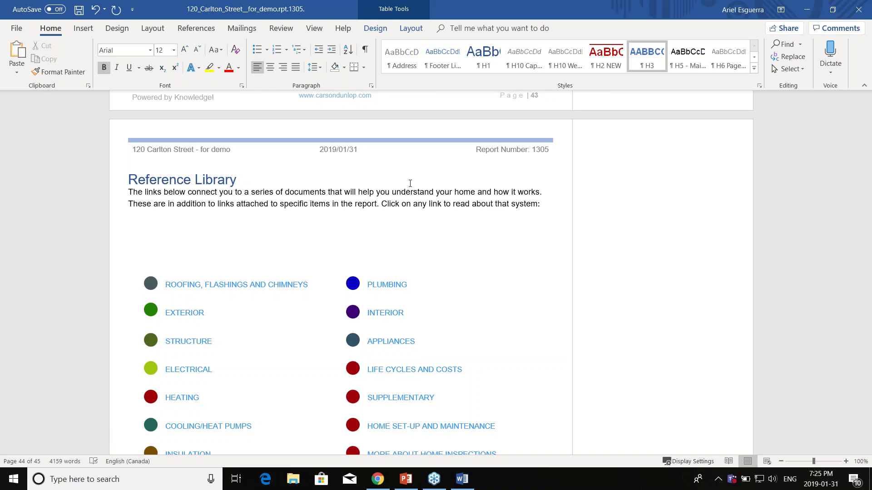
scroll(504, 172, down, 2)
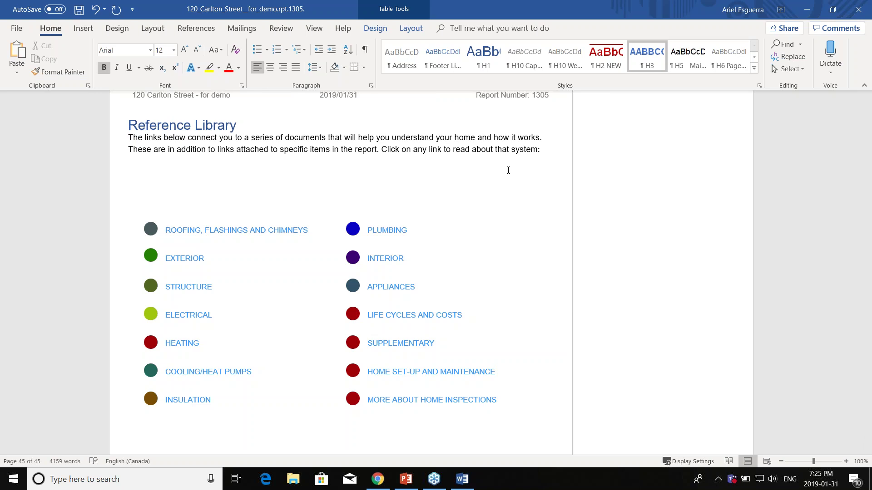
click(807, 16)
Step: Bring Chrome back up and go to the Horizon Profile page
click(804, 13)
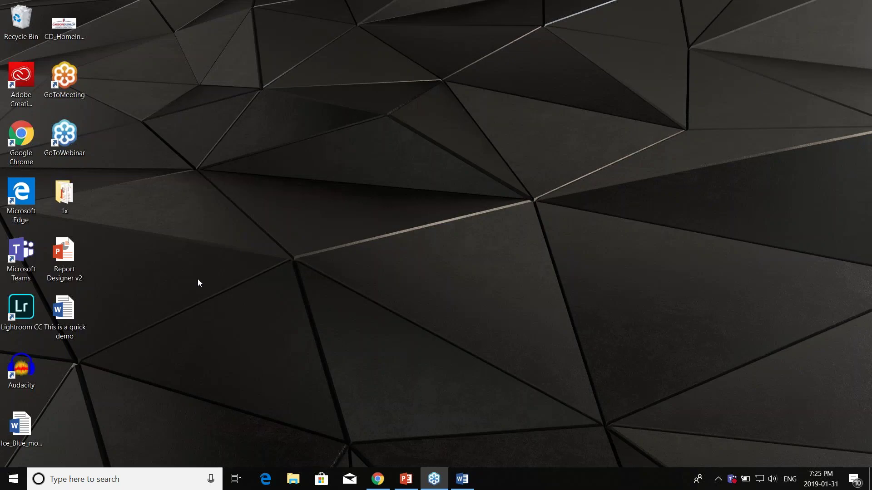
click(181, 239)
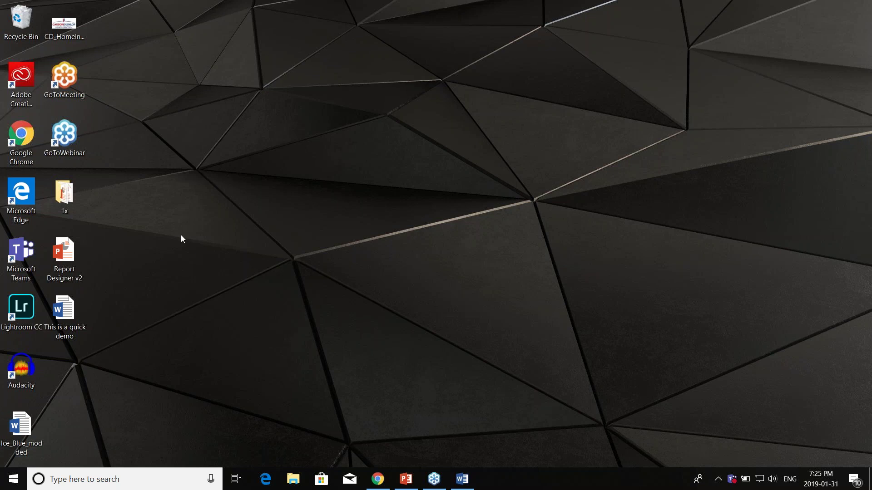
click(385, 486)
click(466, 70)
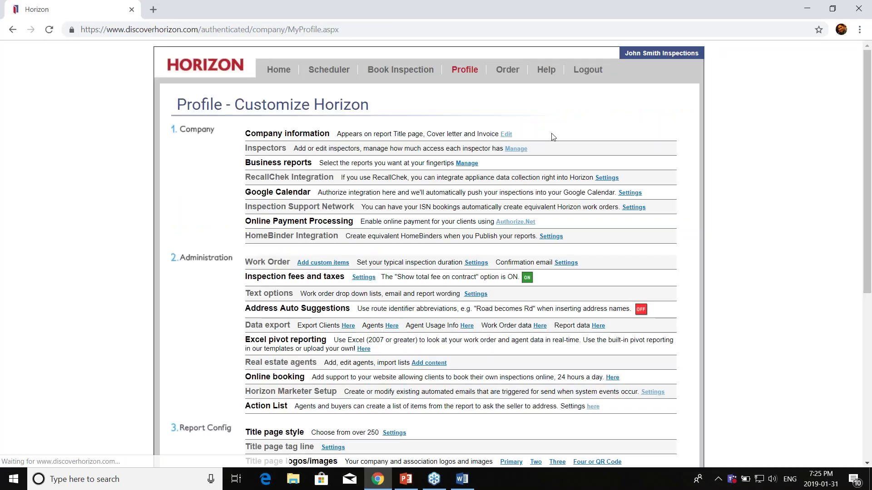
scroll(585, 260, down, 7)
Step: Download the Ice Blue base template from Report Designer Templates and open the .docx
click(585, 378)
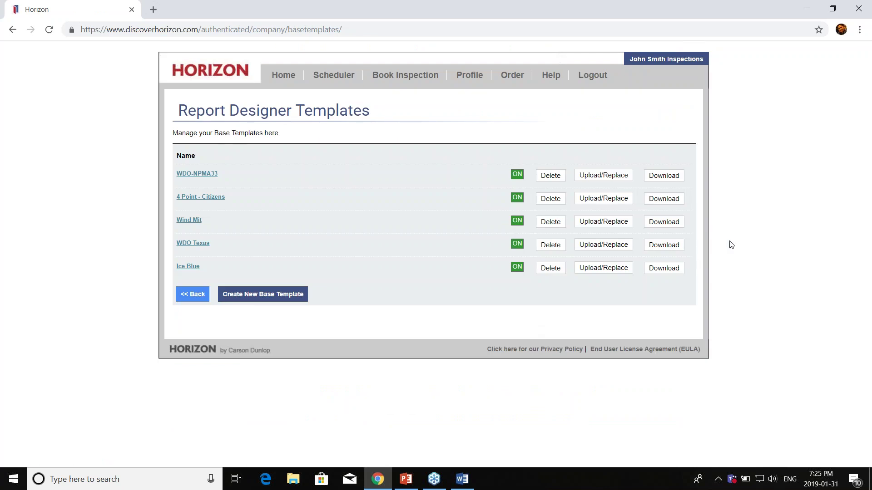
click(660, 269)
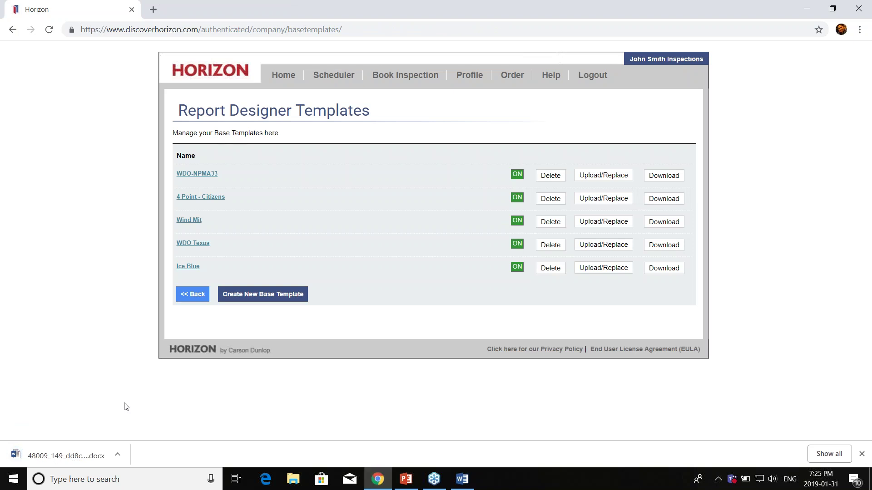
click(93, 450)
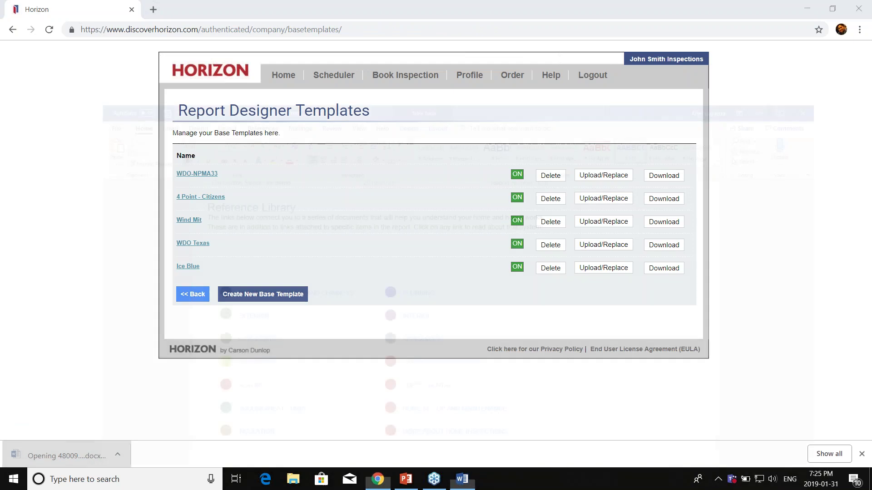
Step: Scroll through the 8-page base template in Protected View to inspect its DOCXTAG fields
scroll(692, 201, down, 6)
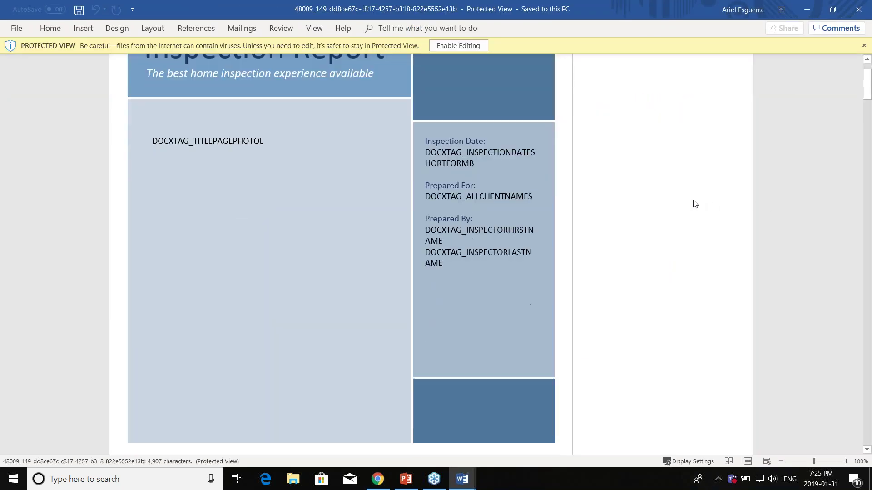
scroll(694, 204, up, 5)
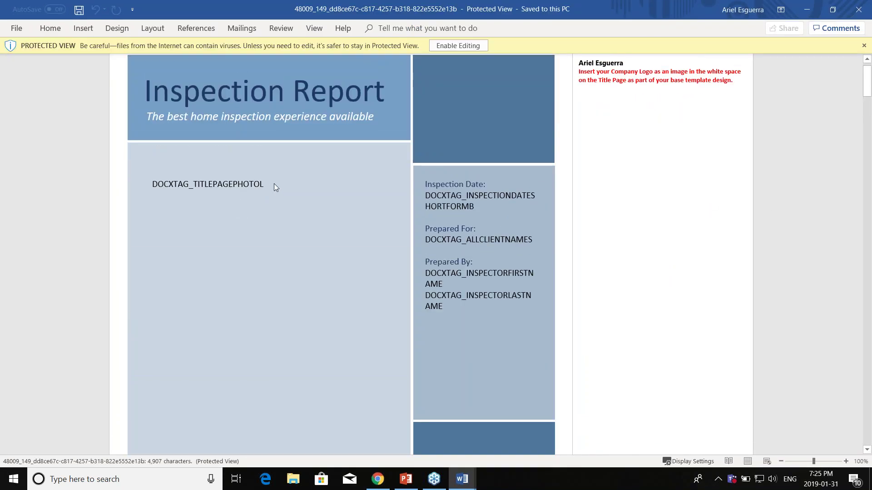
click(864, 89)
drag(865, 89, 868, 146)
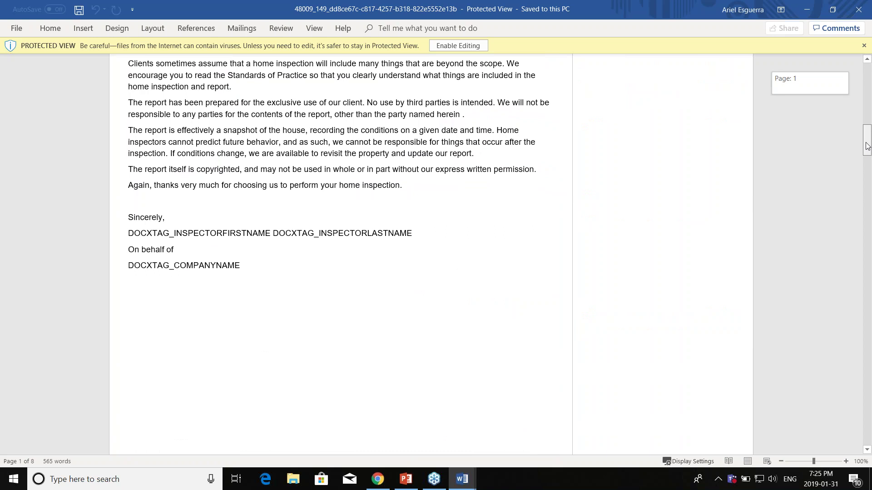
drag(868, 146, 853, 322)
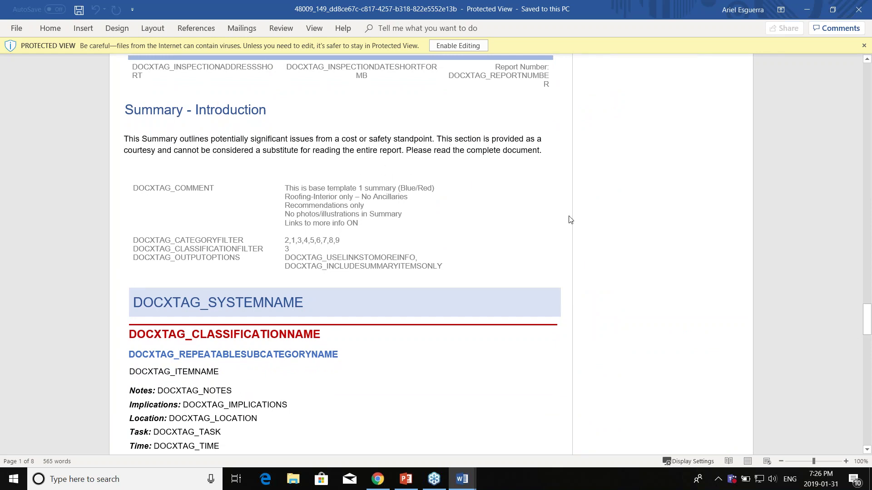
scroll(570, 219, down, 3)
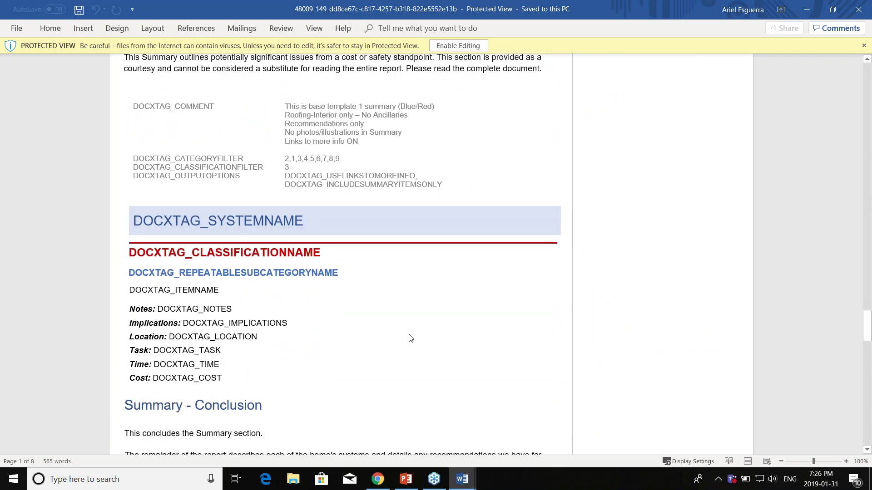
scroll(432, 332, down, 15)
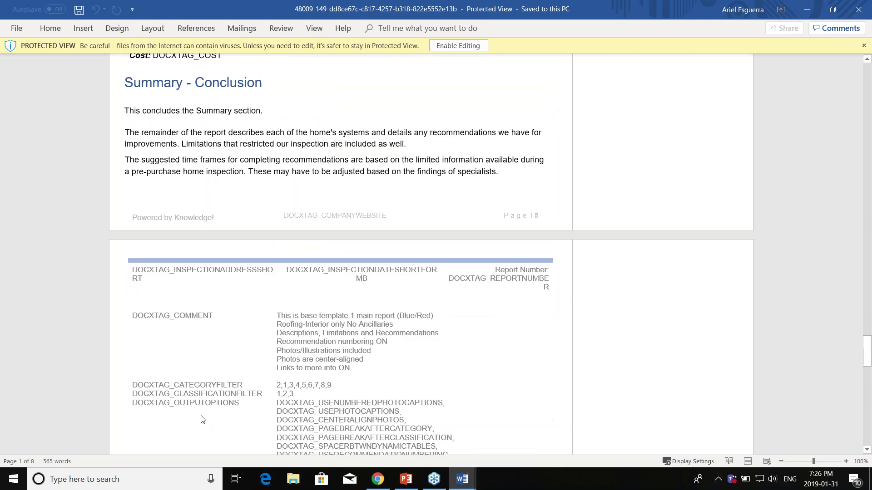
scroll(305, 359, down, 5)
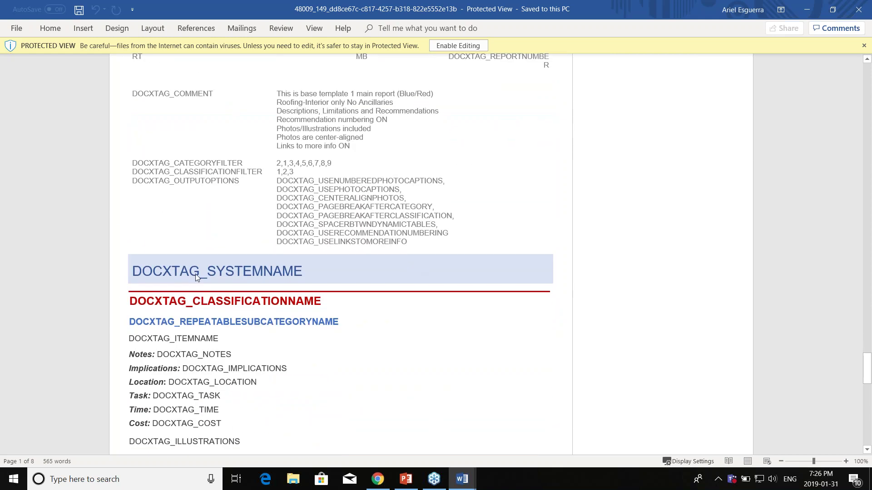
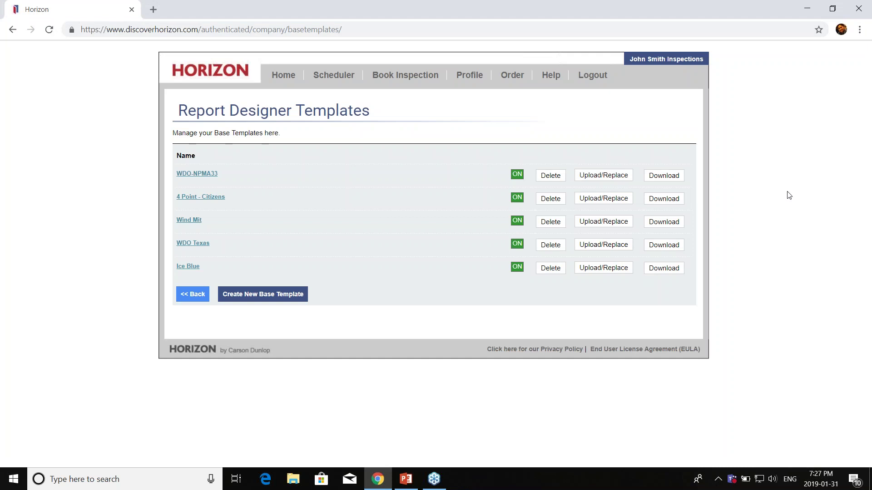
Step: From Home, open inspection 1305's report and go to its Report Publishing page
click(292, 80)
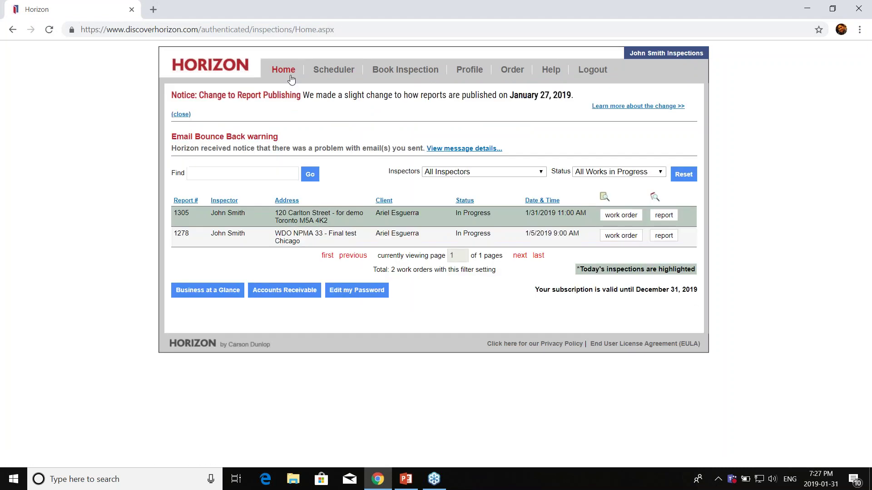
click(663, 216)
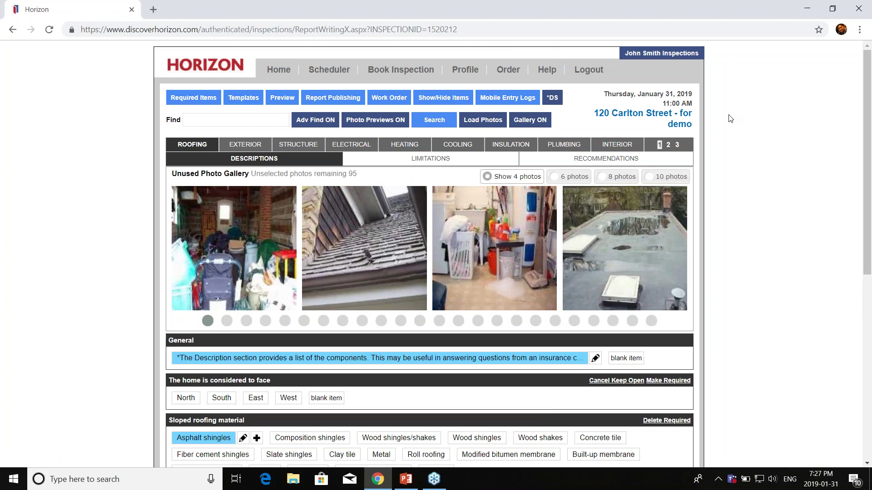
click(342, 100)
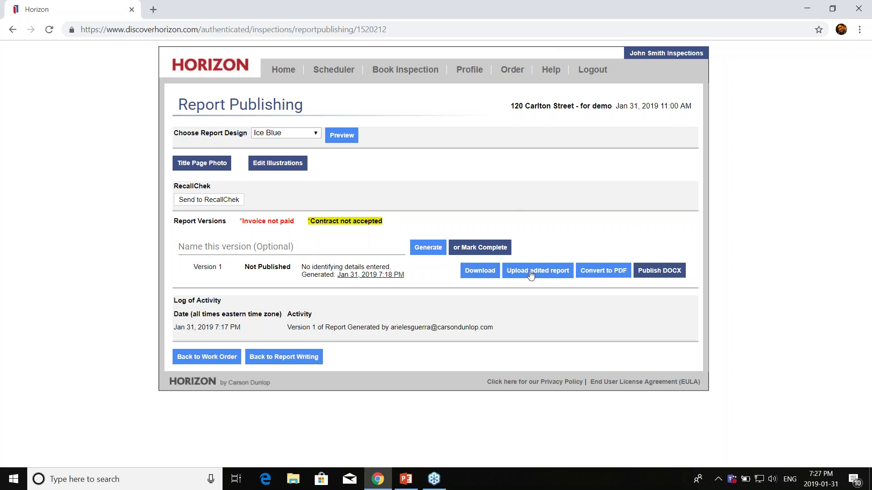
click(530, 274)
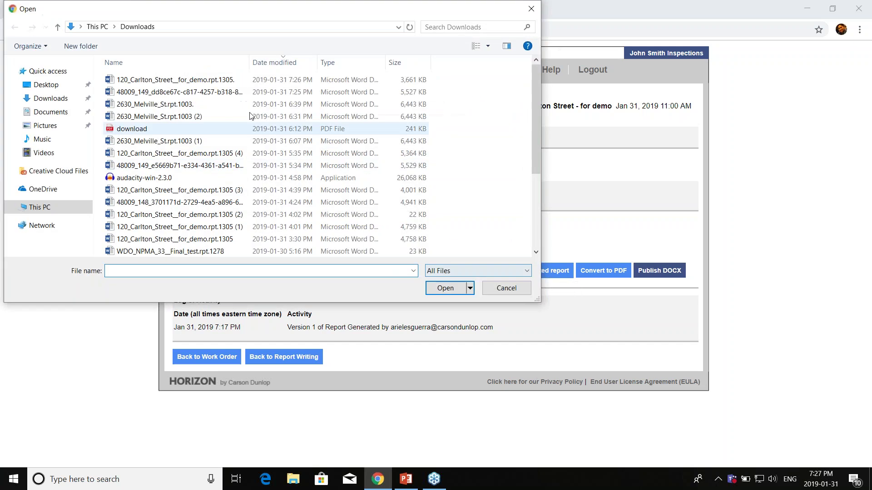
click(65, 92)
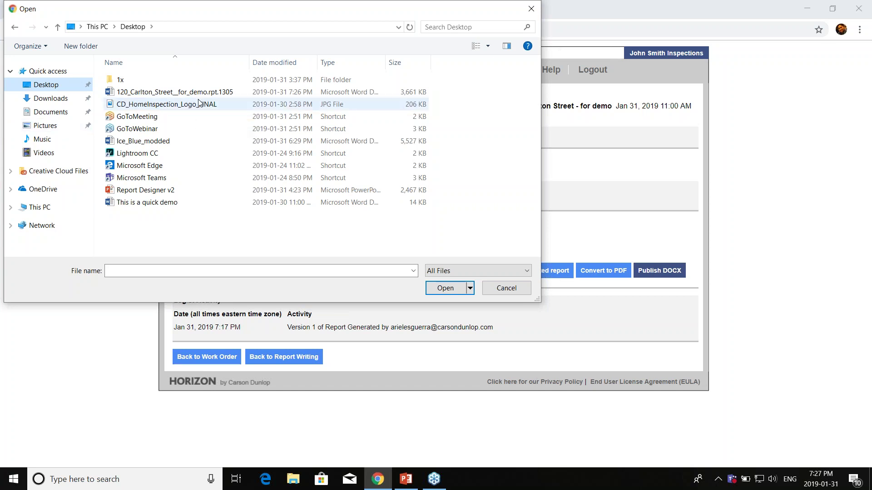
click(156, 97)
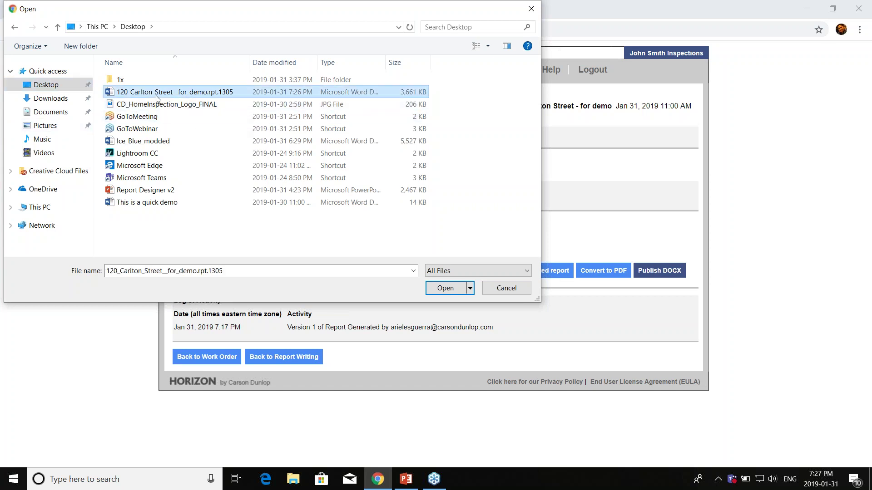
click(446, 288)
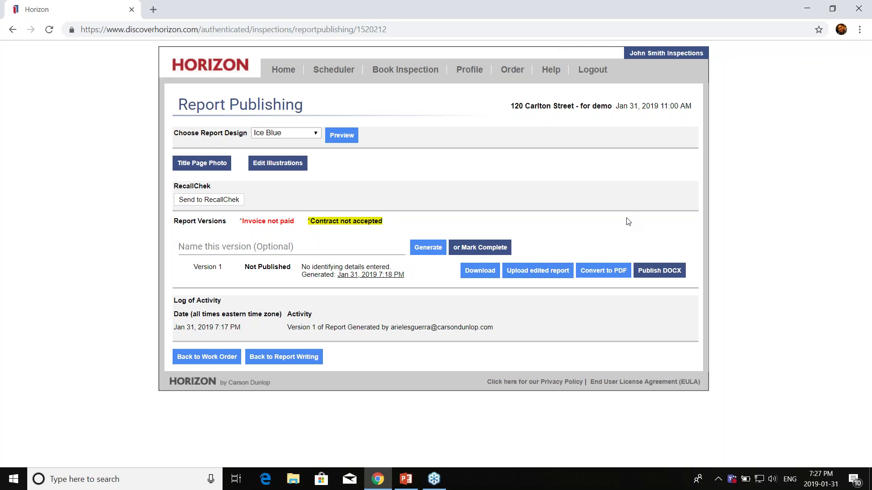
Step: Convert the report version to PDF through the Horizon DocX to PDF Converter
click(608, 272)
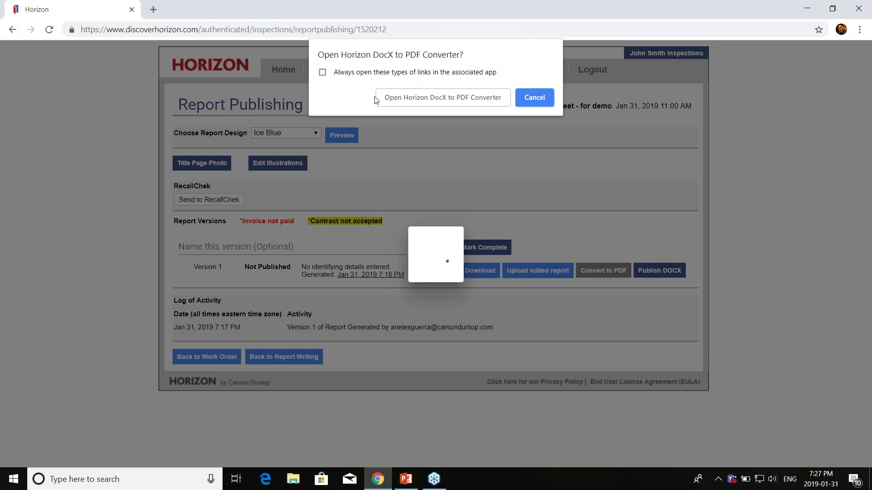
click(444, 97)
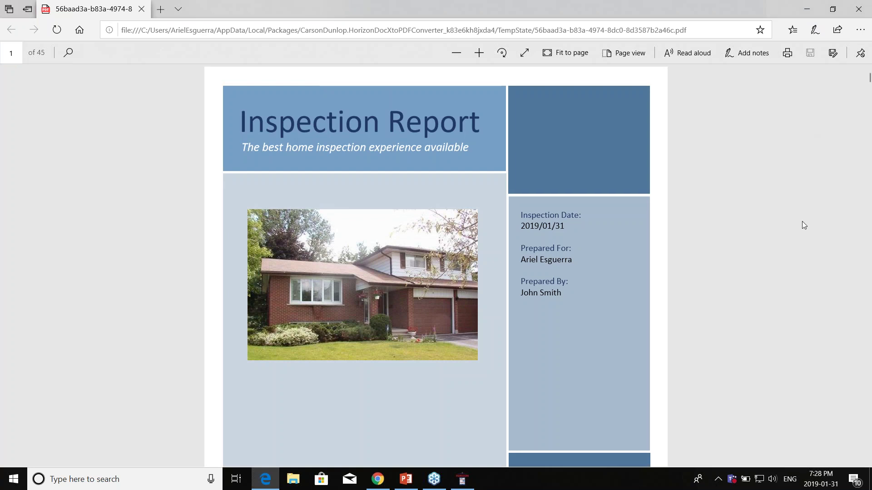
Step: Scroll through the opening pages of the PDF and highlight the street address in the page header
scroll(802, 226, down, 10)
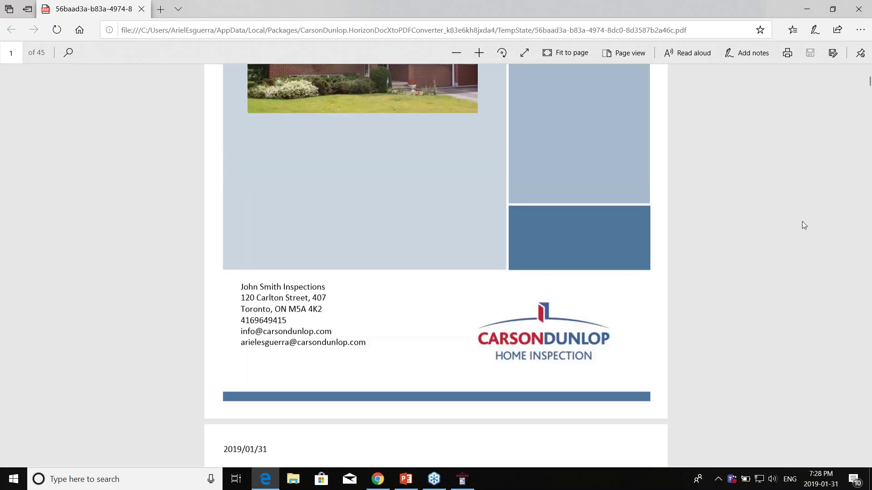
scroll(802, 221, down, 8)
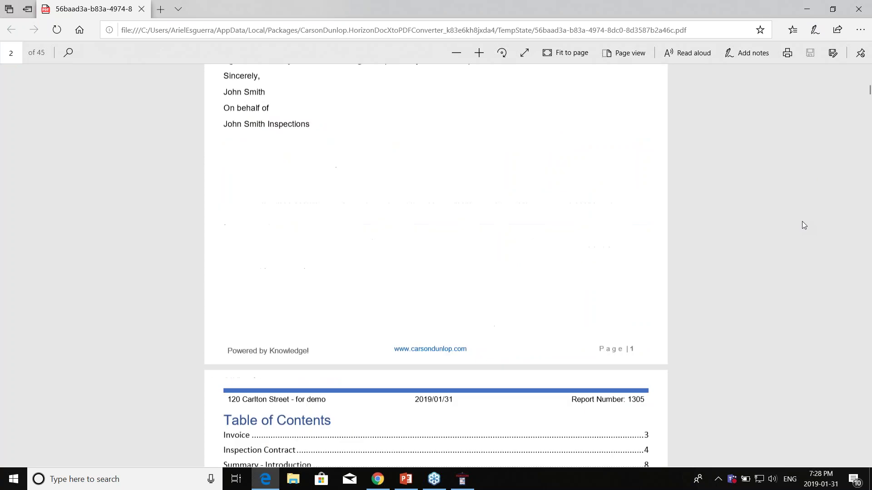
scroll(802, 222, down, 3)
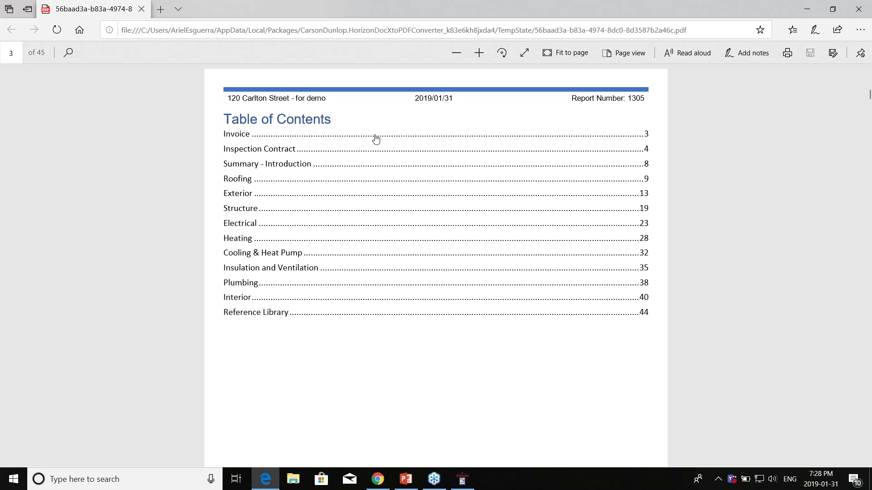
scroll(664, 176, down, 5)
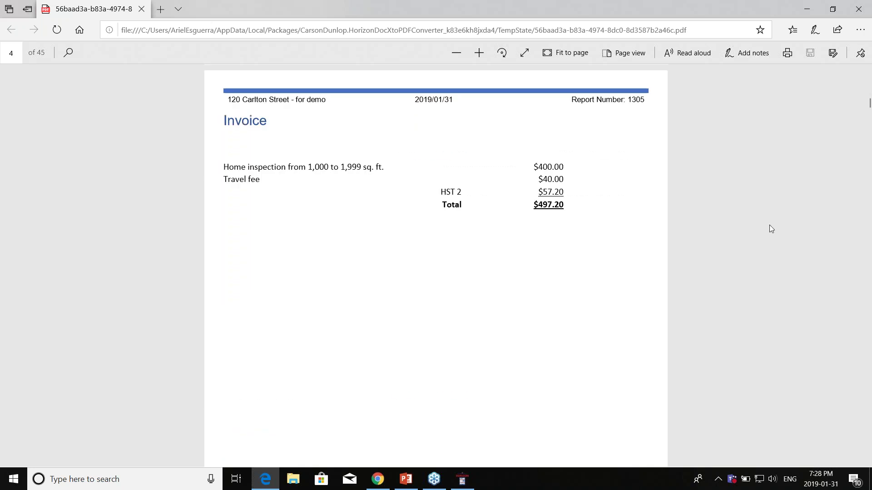
scroll(778, 221, down, 10)
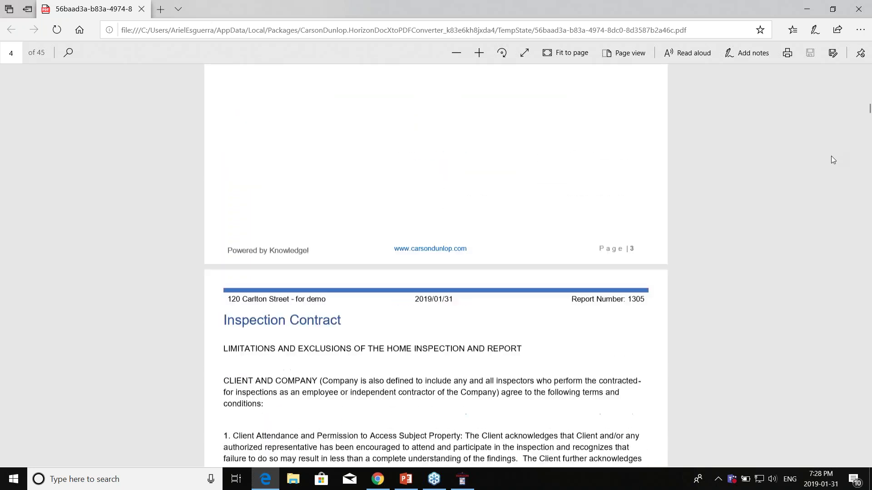
scroll(831, 160, down, 8)
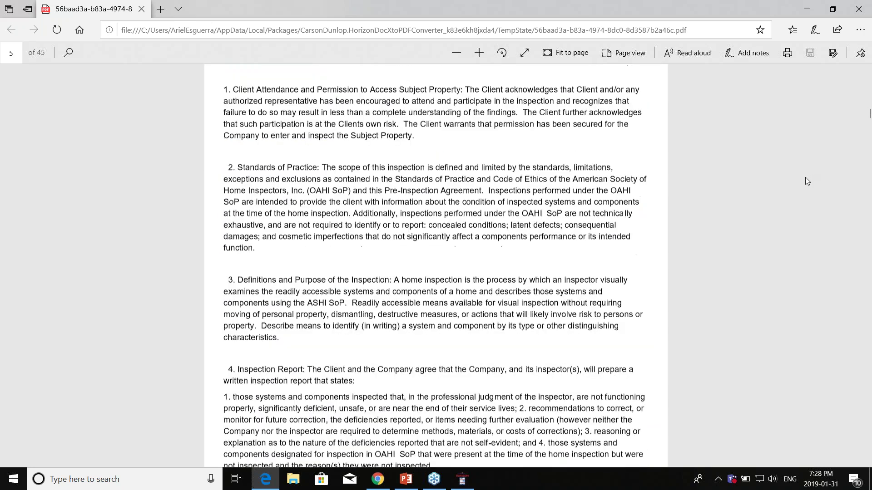
scroll(789, 212, up, 8)
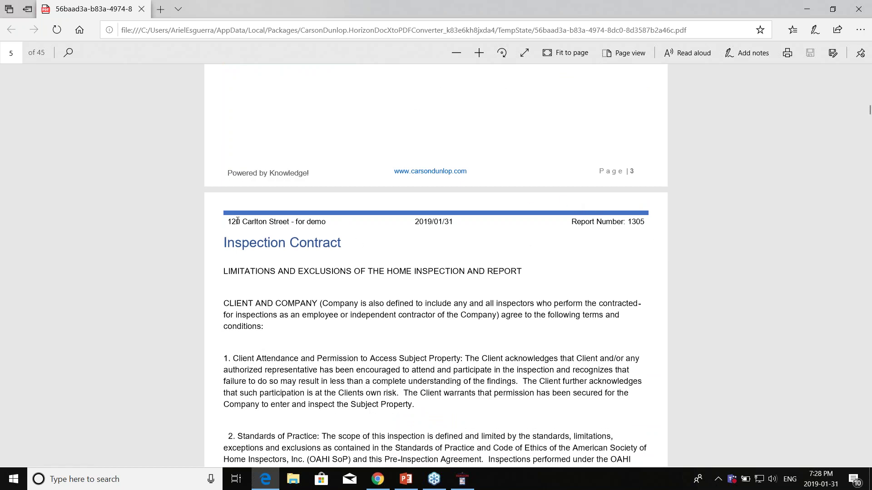
drag(236, 221, 293, 222)
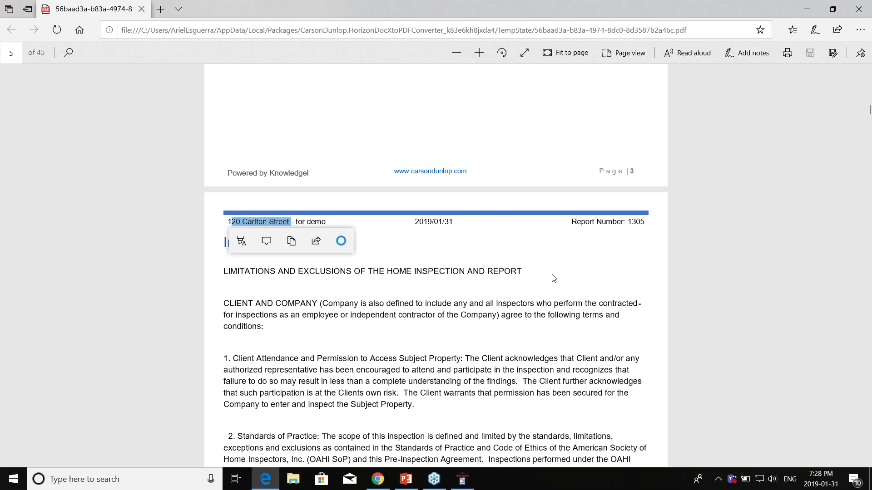
Step: Scroll on to the Summary - Conclusion page with the Immediate heating recommendation
scroll(568, 277, down, 1)
scroll(568, 277, down, 7)
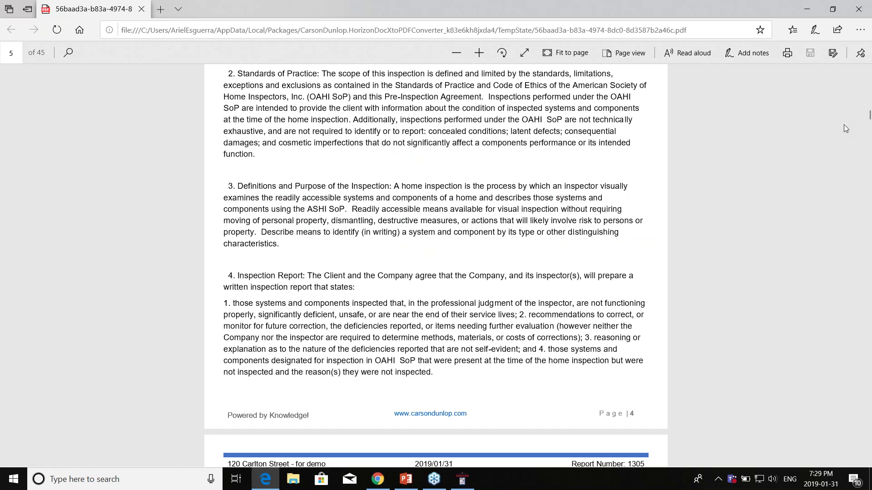
scroll(843, 129, down, 1)
scroll(841, 130, down, 20)
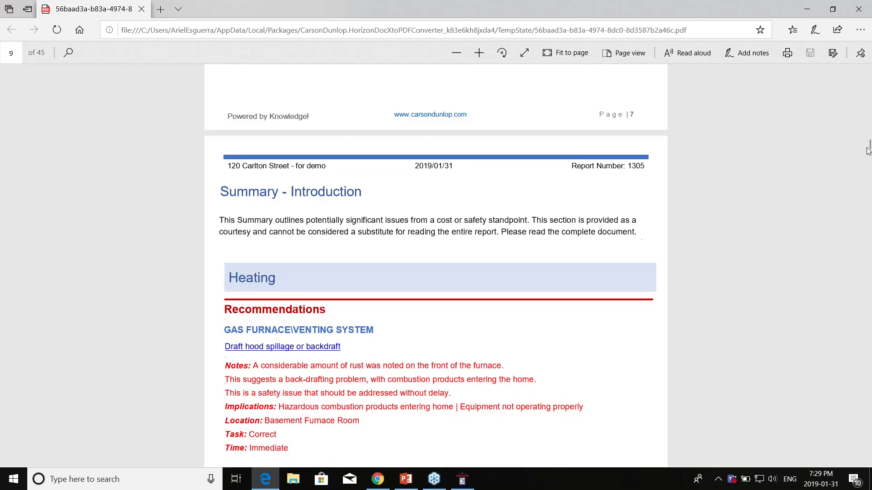
scroll(737, 198, down, 2)
scroll(608, 168, up, 2)
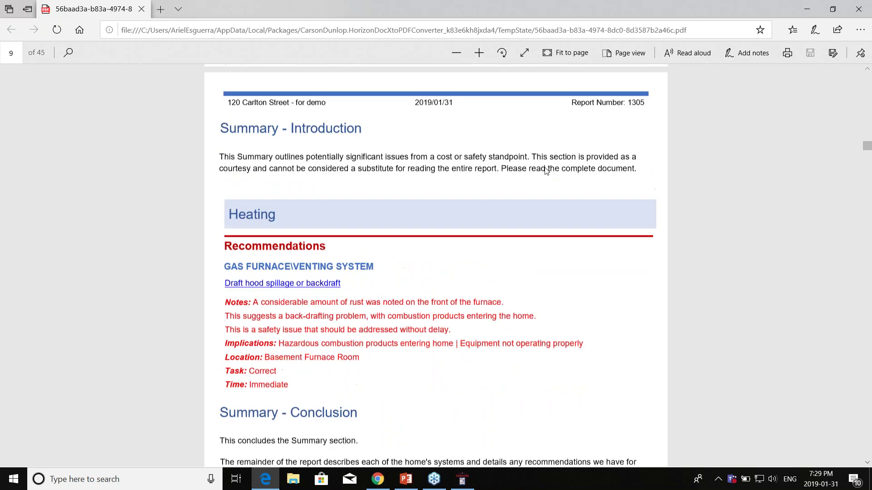
scroll(730, 228, down, 8)
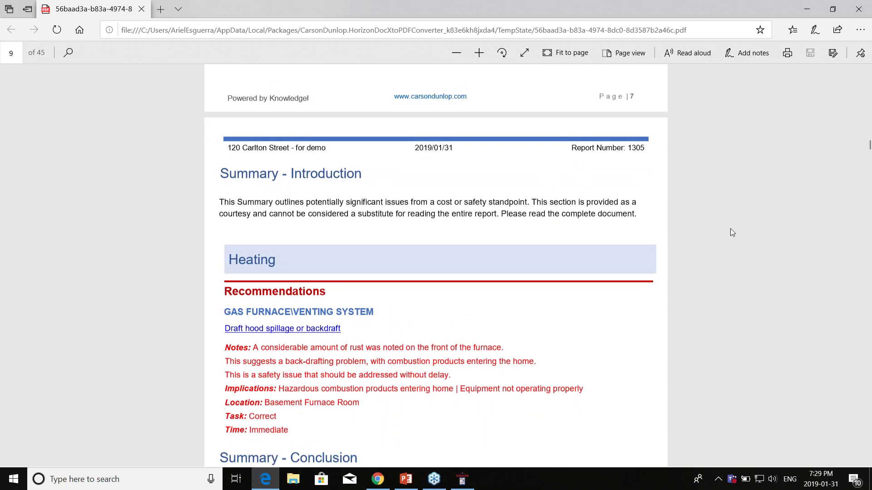
scroll(339, 191, up, 4)
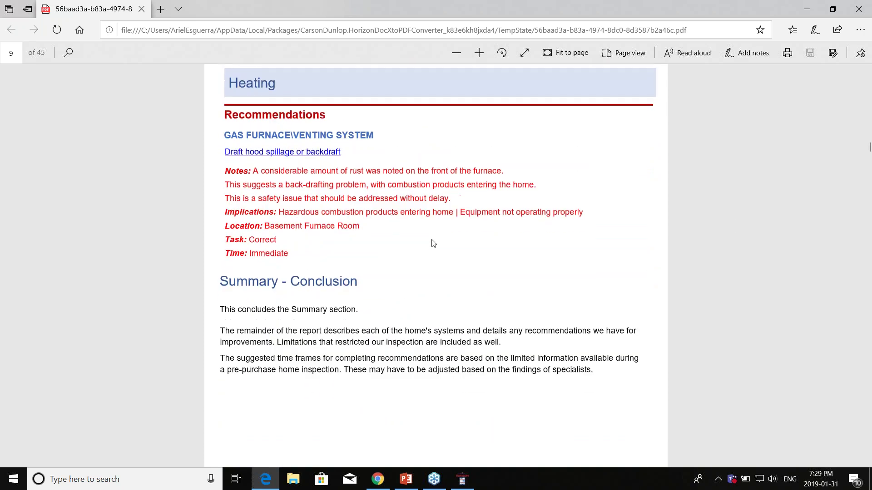
scroll(431, 243, down, 4)
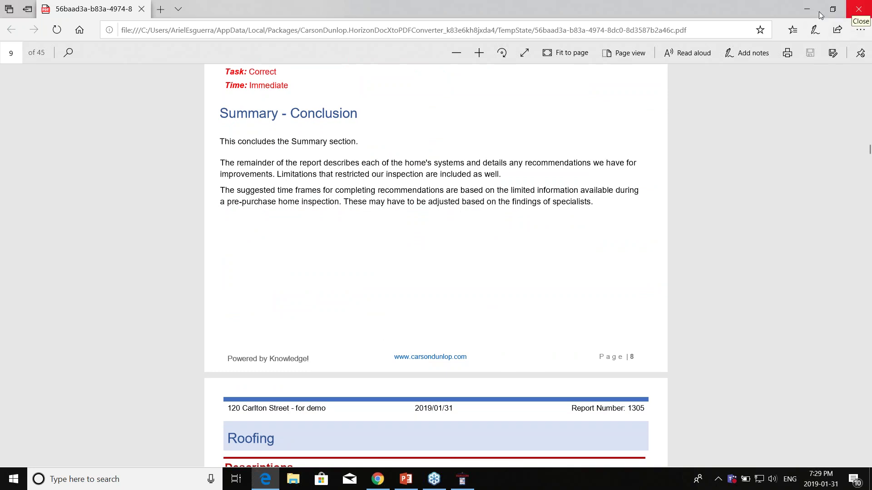
Step: Close Edge and the converter notice, reload Report Publishing, and choose Publish PDF for Version 1
click(866, 7)
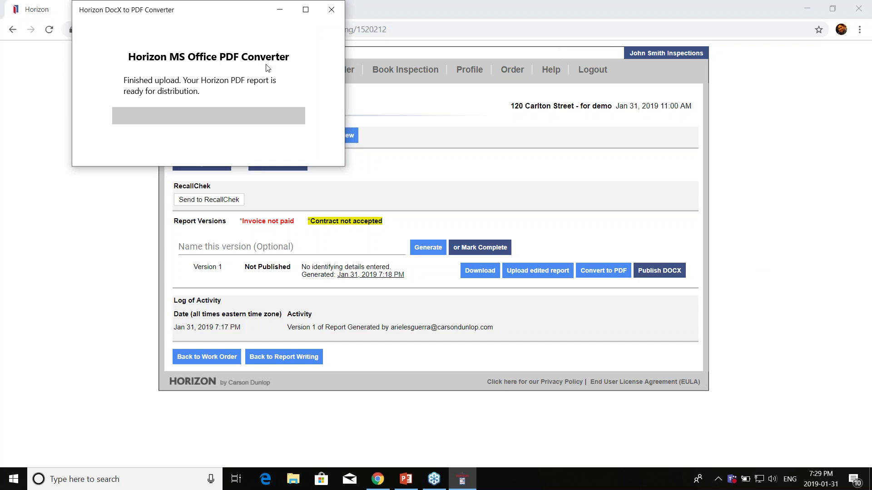
click(335, 13)
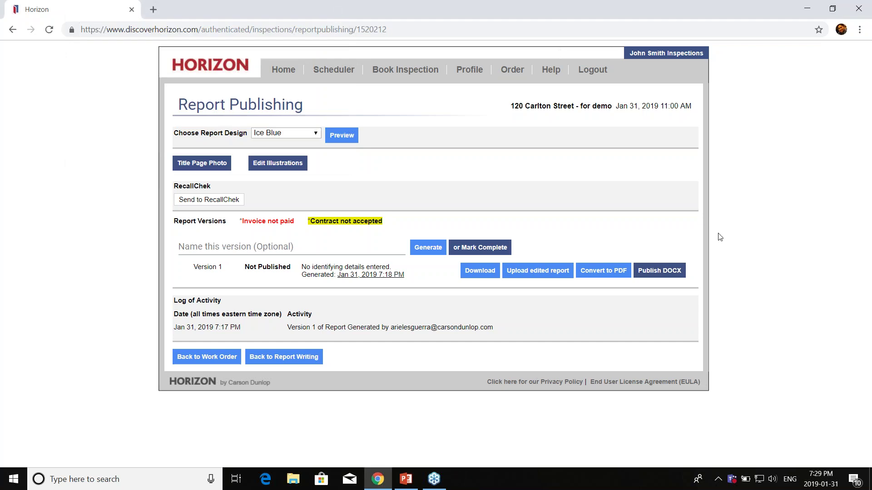
click(49, 29)
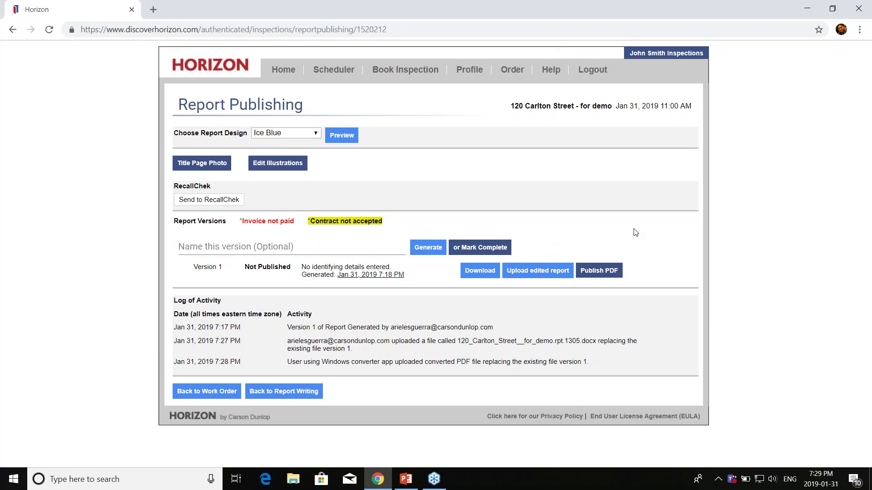
click(611, 275)
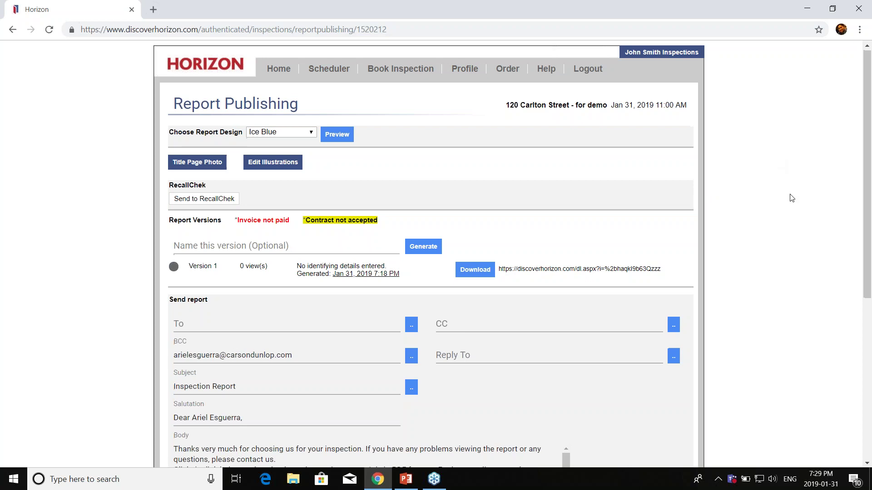
Step: Address the report email to Client 1
scroll(791, 198, down, 5)
scroll(545, 227, up, 3)
click(411, 212)
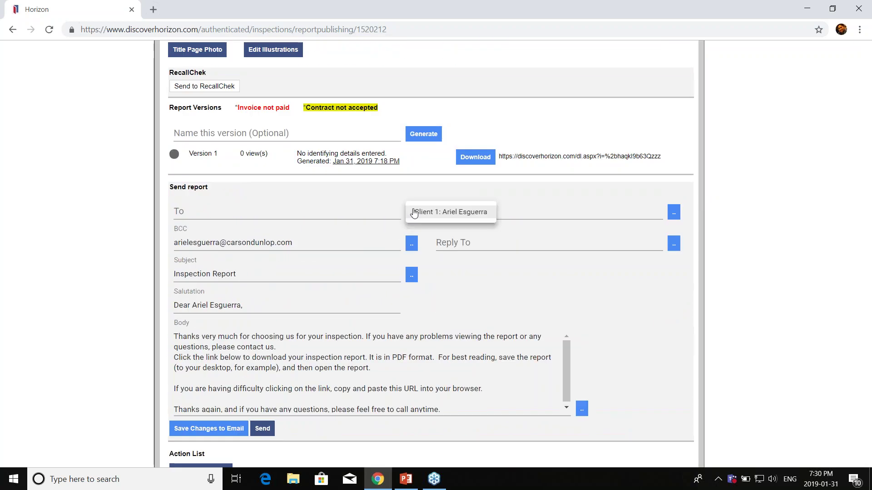
click(445, 213)
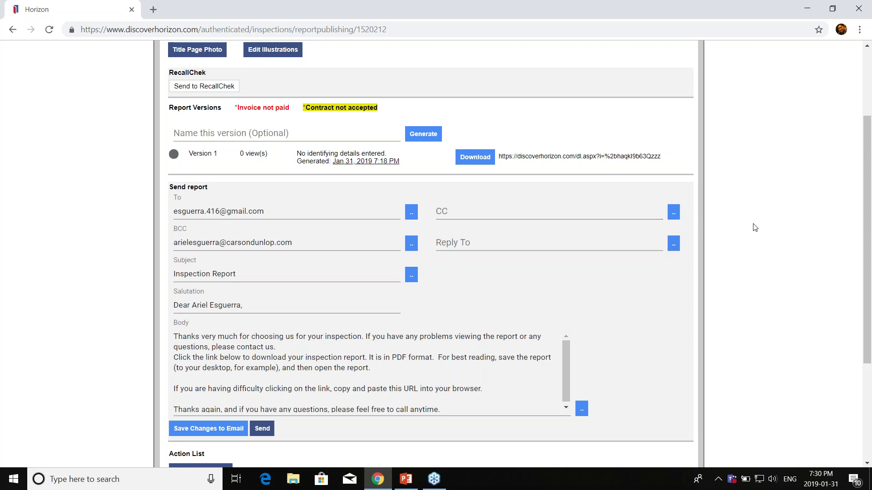
scroll(755, 228, down, 3)
scroll(755, 227, up, 2)
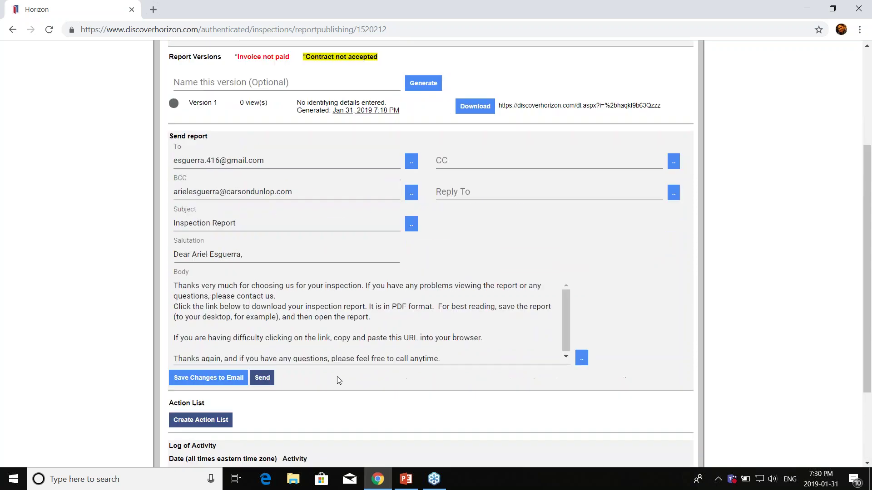
Step: Send the email, acknowledge the confirmation, and show the Questions? slide 18 in PowerPoint
click(263, 380)
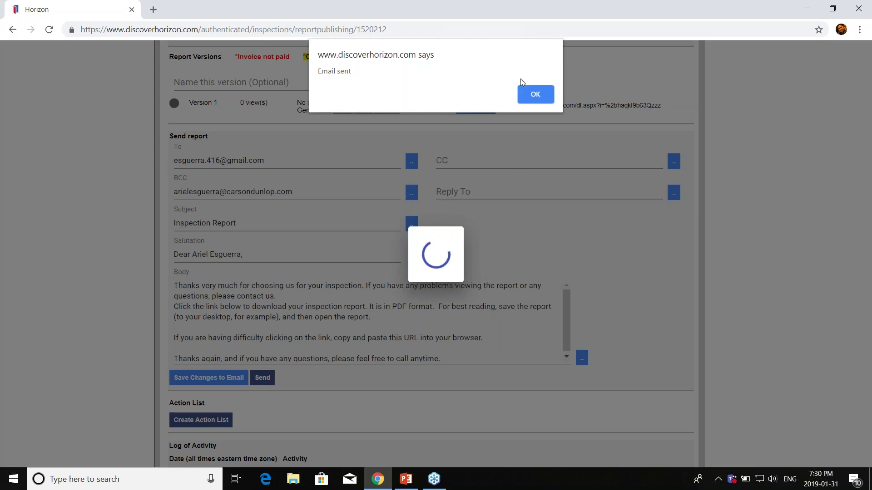
click(539, 94)
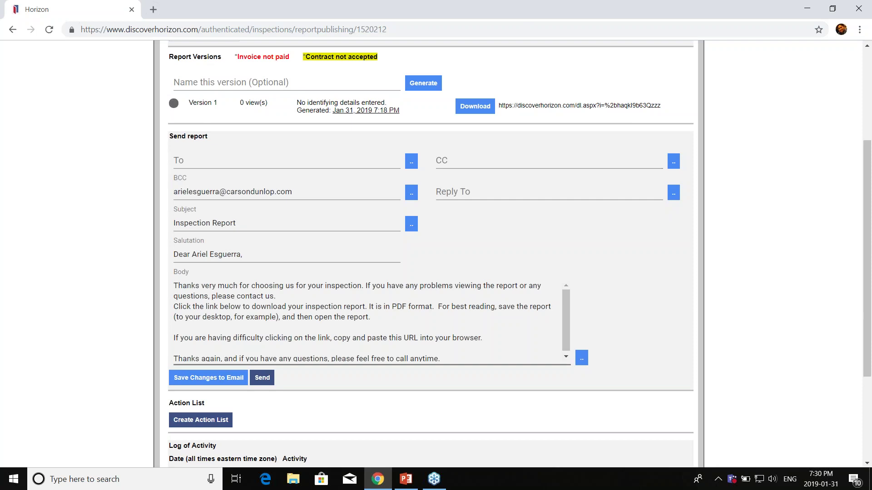
click(406, 480)
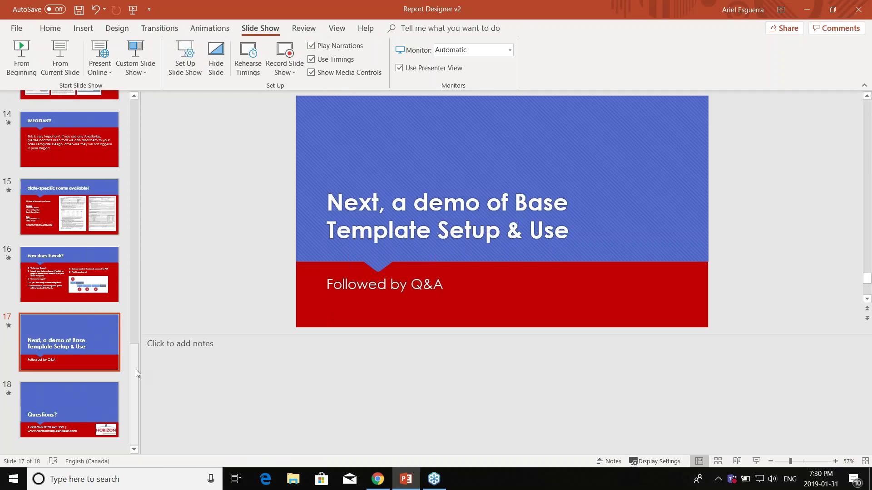
click(73, 409)
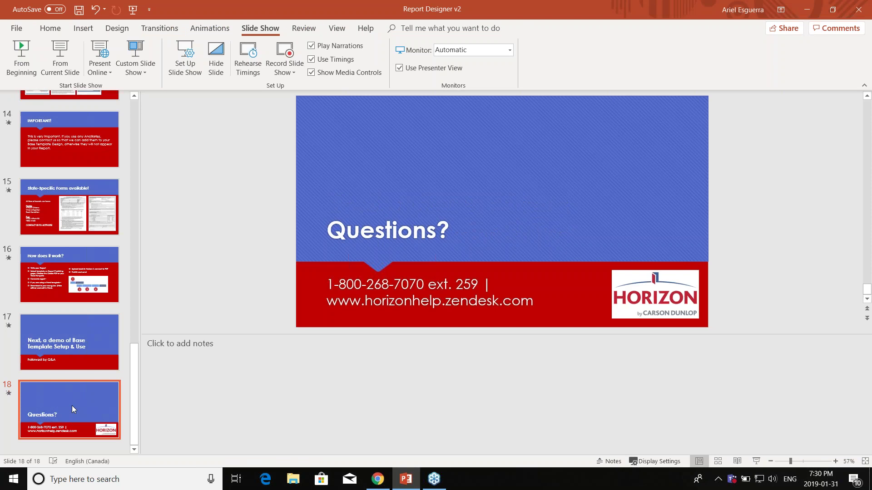
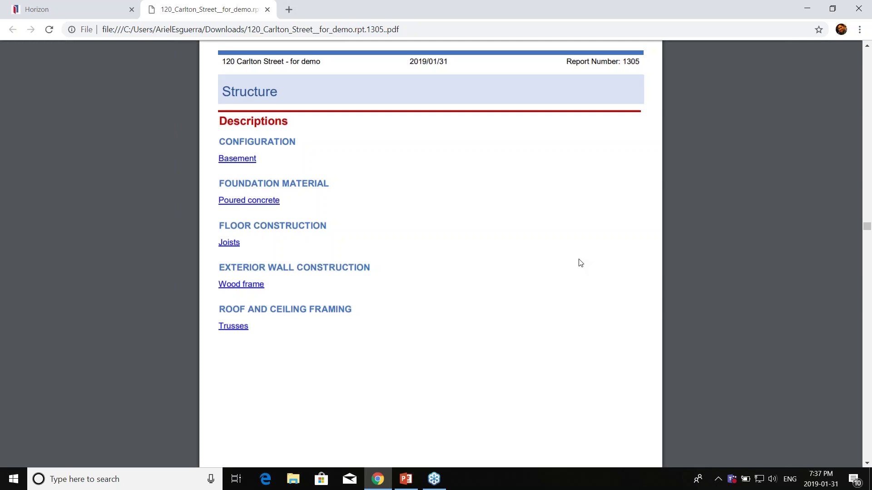
click(268, 10)
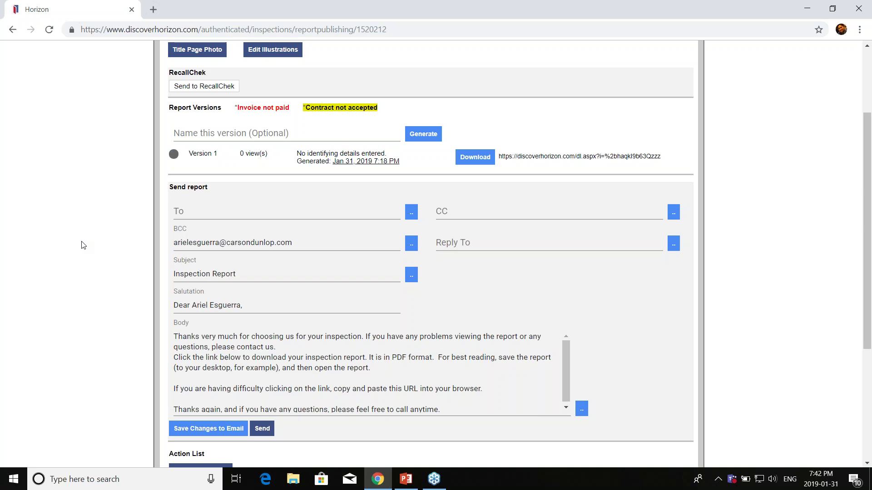
Step: Go back to Horizon's Home page listing the in-progress work order, report 1278
scroll(82, 245, up, 3)
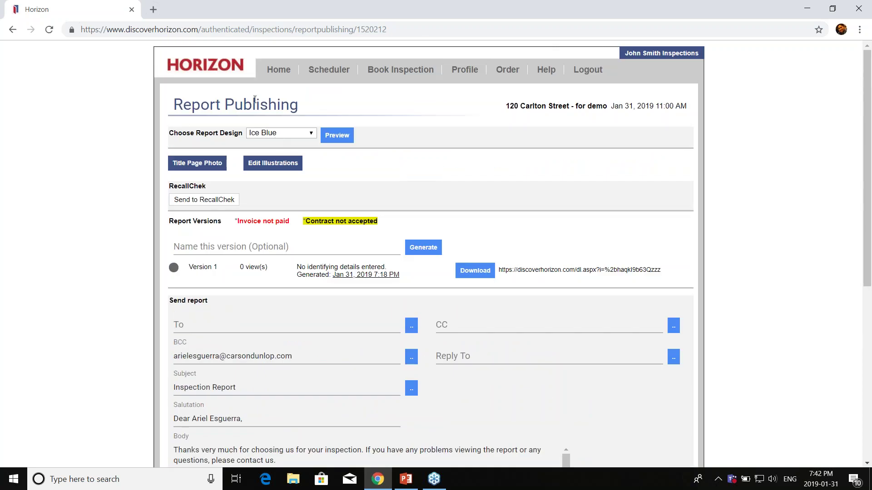
click(276, 73)
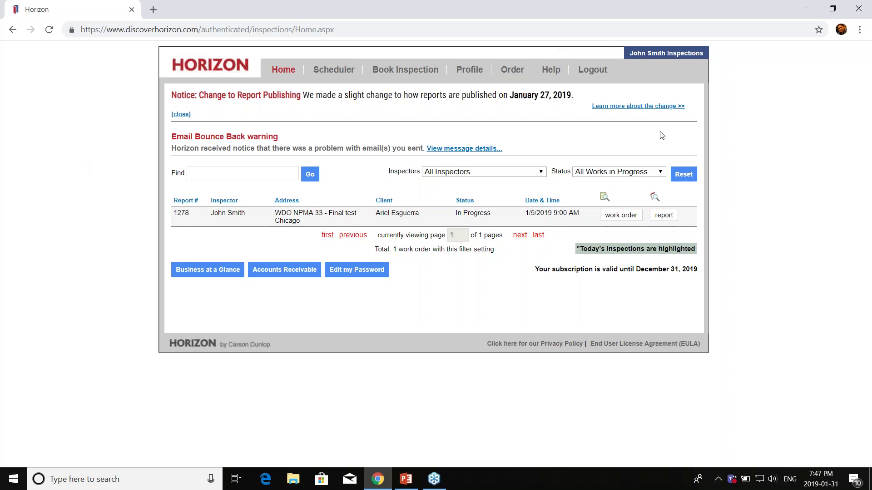
click(807, 10)
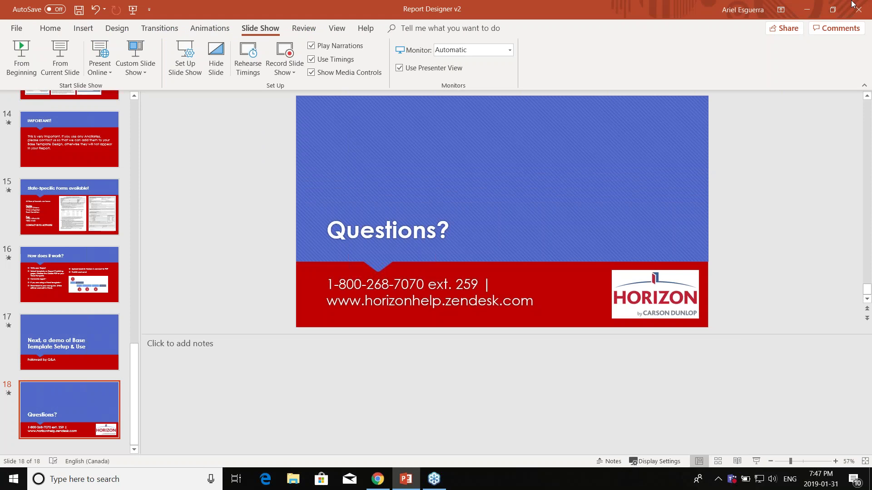
click(809, 11)
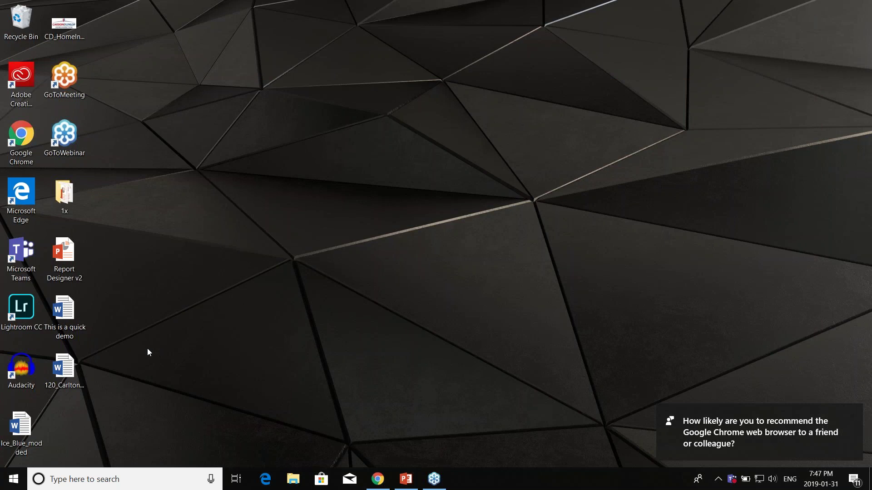
click(81, 367)
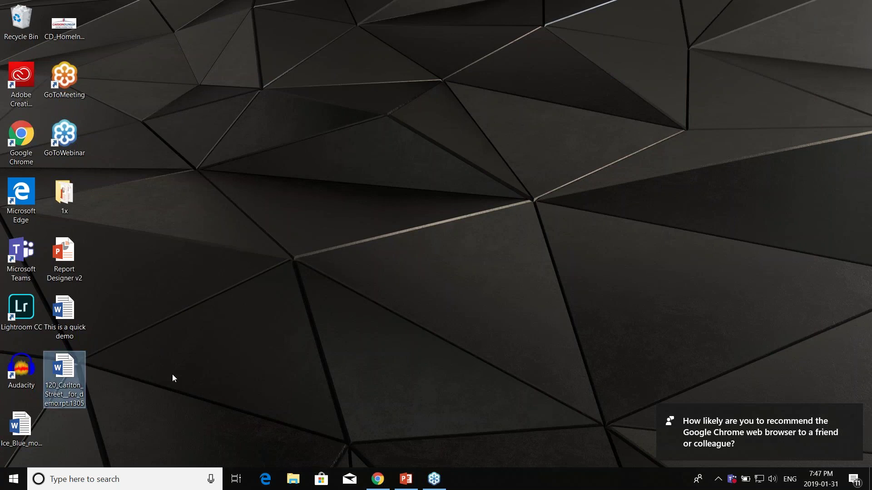
double_click(83, 380)
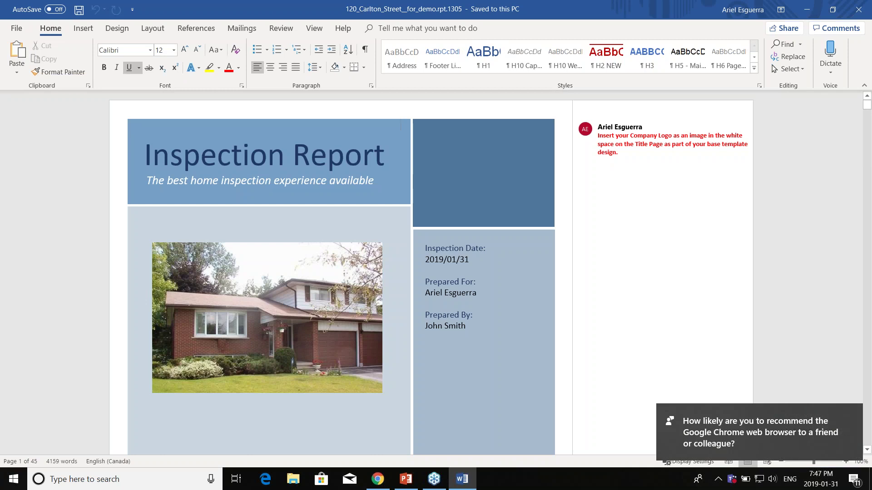
Step: Scroll from the cover letter and Invoice to the Table of Contents, where entries all show page 1
scroll(506, 226, down, 3)
scroll(510, 224, up, 3)
scroll(499, 209, down, 10)
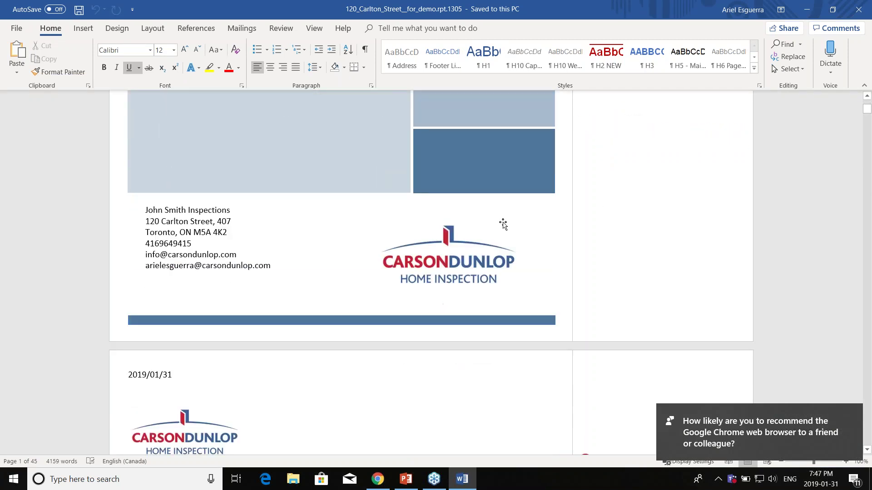
scroll(503, 224, down, 15)
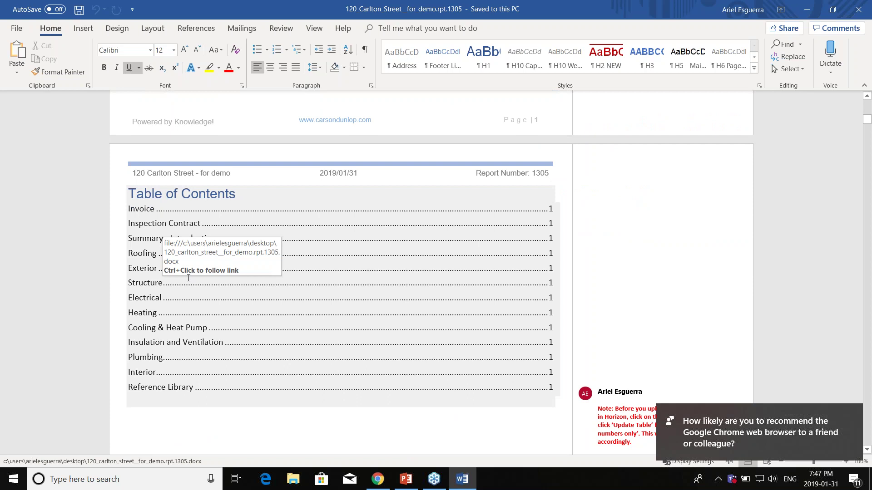
click(338, 312)
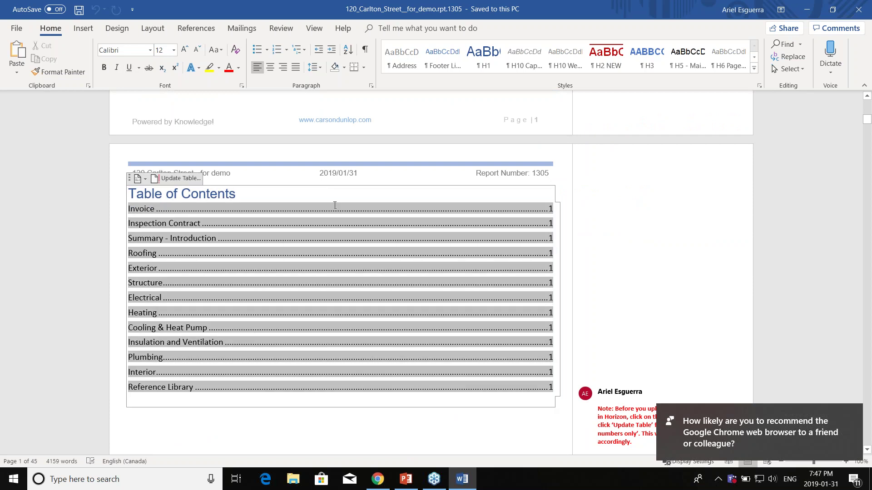
scroll(335, 206, up, 12)
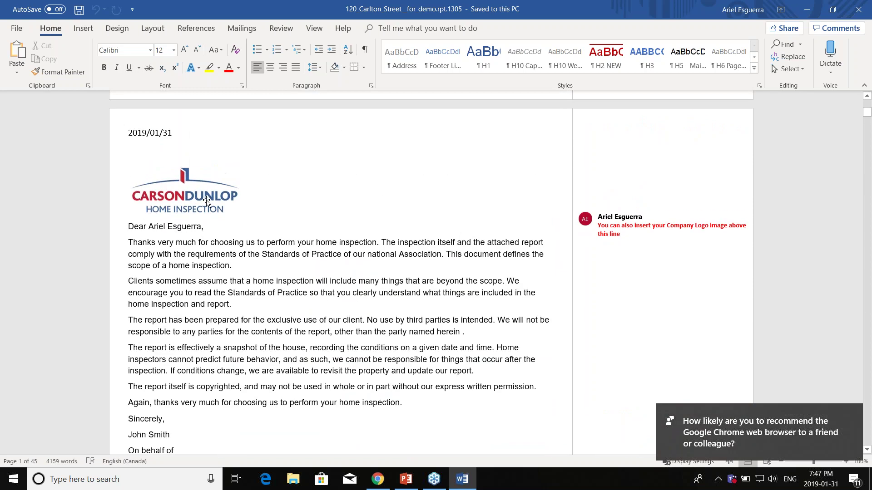
scroll(206, 201, down, 14)
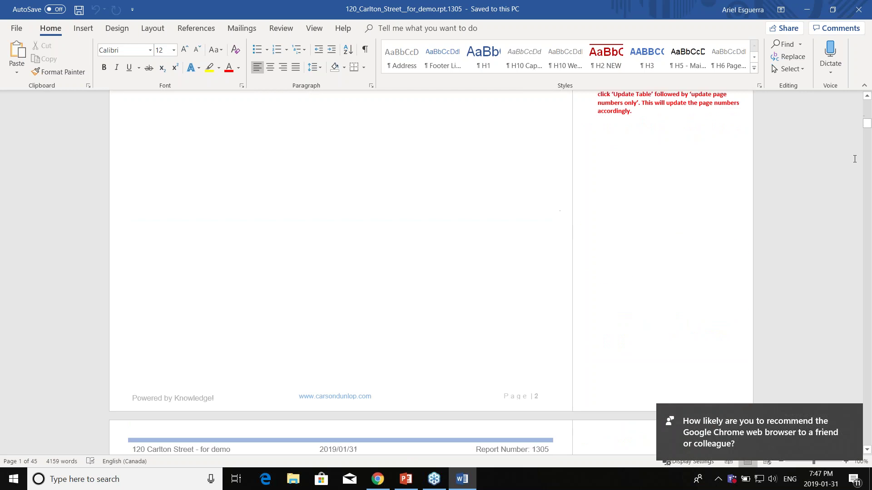
scroll(668, 226, down, 5)
scroll(668, 226, down, 5)
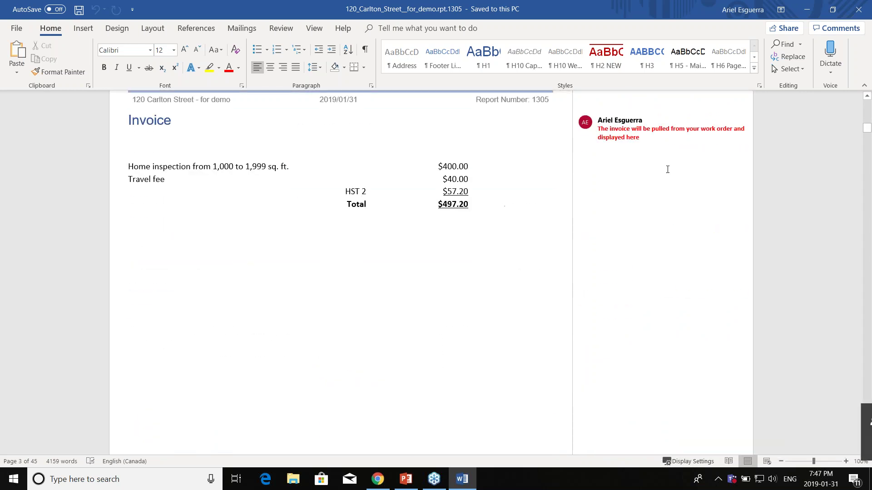
scroll(408, 191, up, 8)
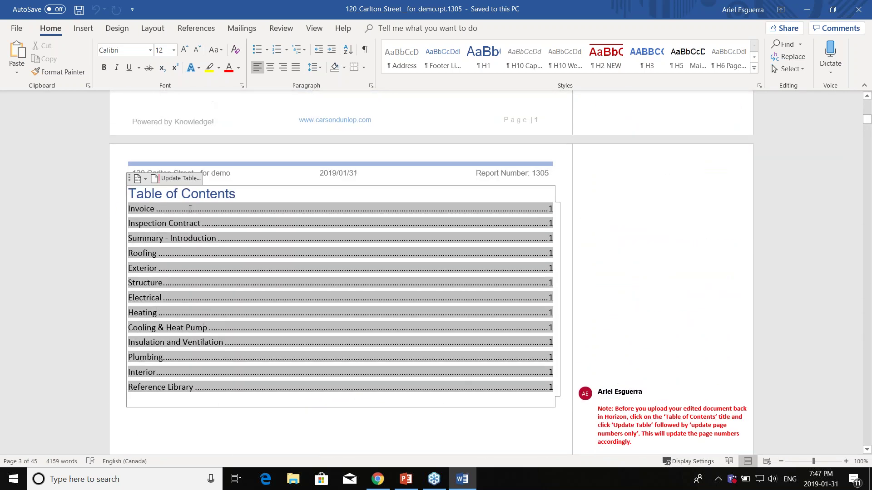
Step: Update only the TOC page numbers so entries run from Invoice (3) to Reference Library (44)
click(173, 178)
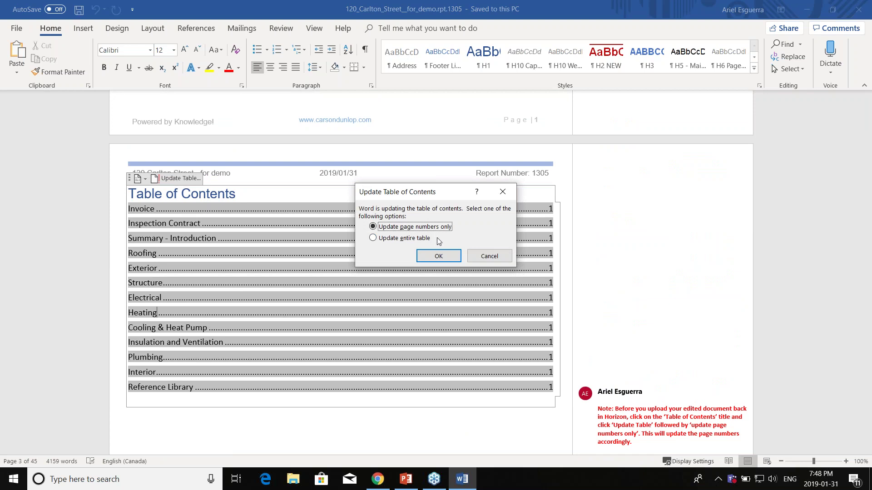
click(439, 257)
click(540, 331)
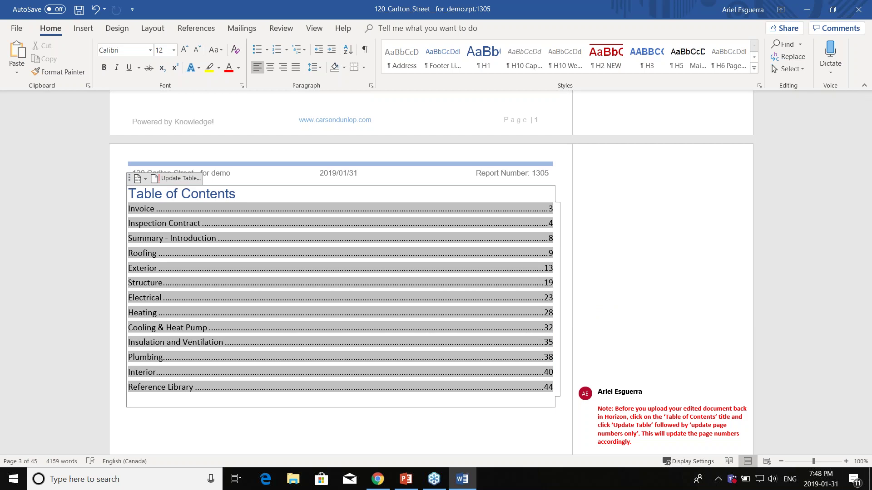
scroll(546, 274, down, 4)
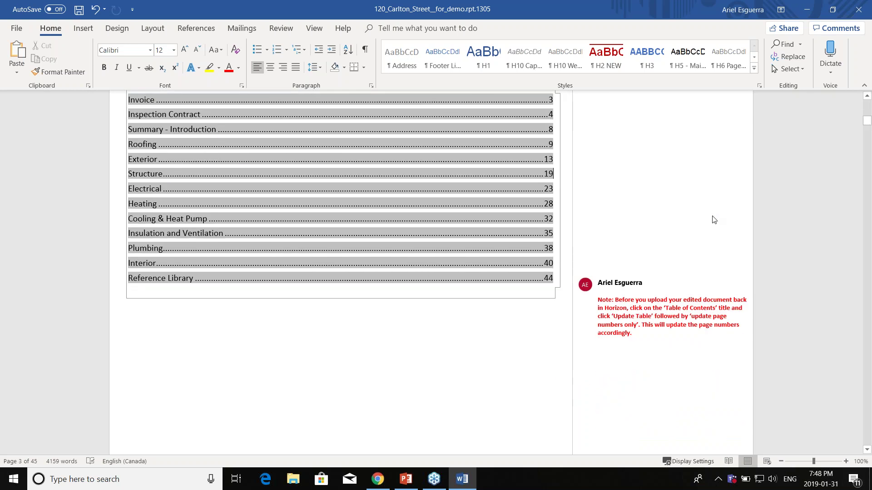
Step: Scroll through the report to its last page, the page-45 back cover
drag(867, 122, 866, 440)
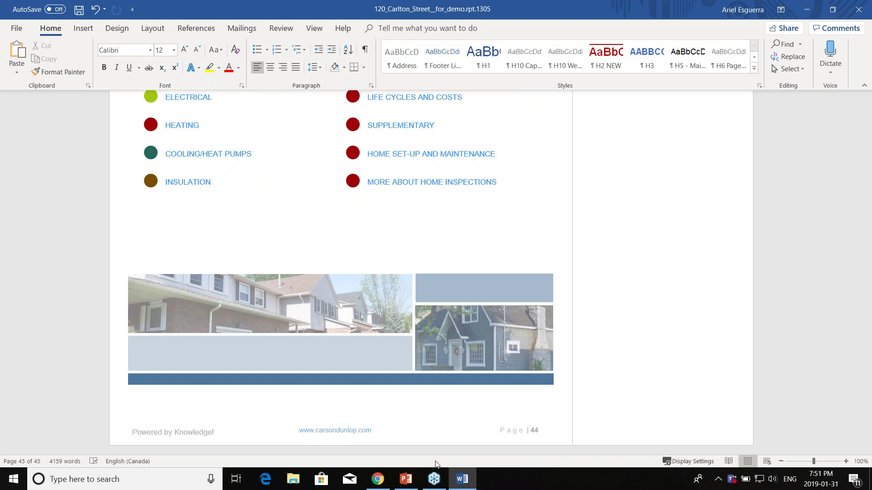
Step: Switch to Horizon's home page and open the WDO NPMA 33 - Final test inspection report
click(383, 485)
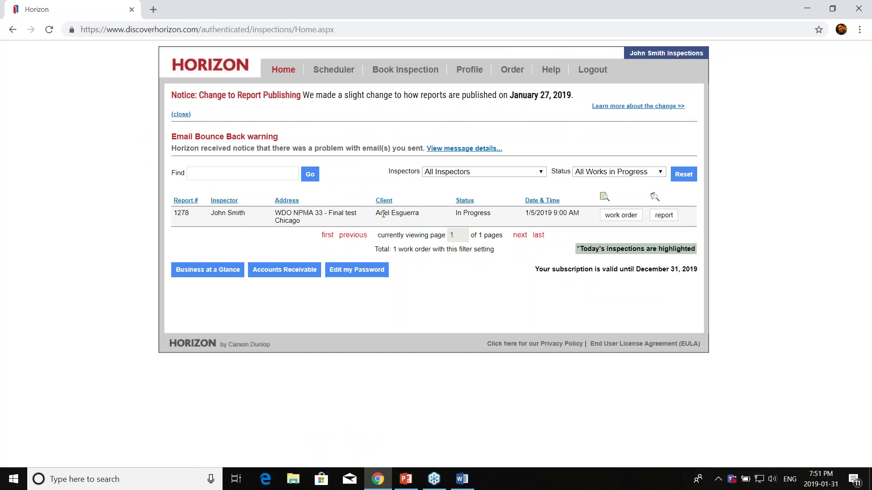
click(664, 215)
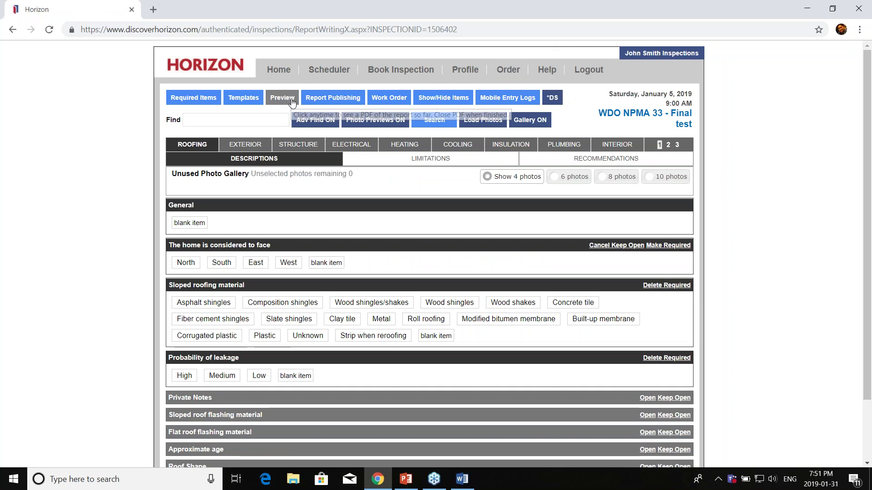
Step: Download a WDO-NPMA33 .docx preview, then view the second page of WDO report sections
click(292, 103)
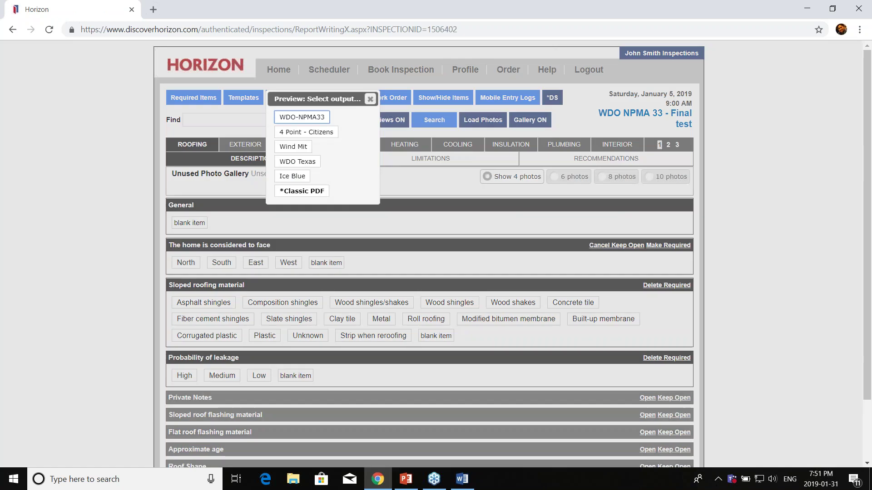
click(307, 119)
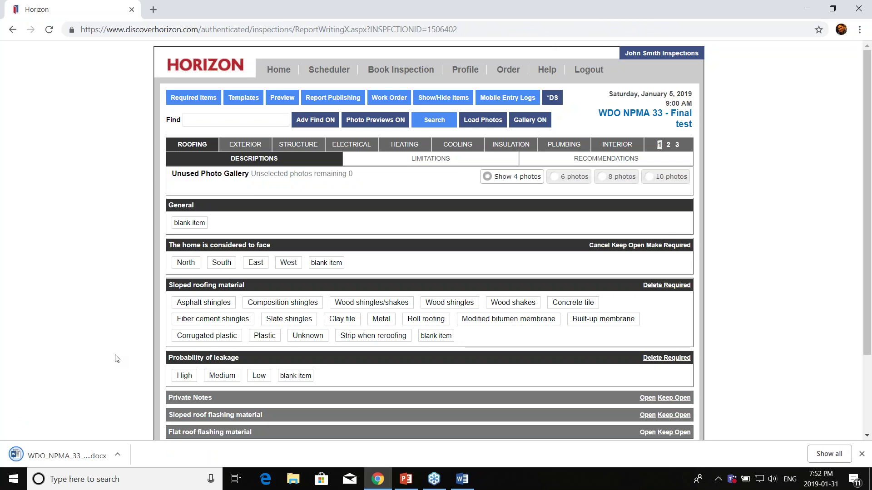
click(669, 146)
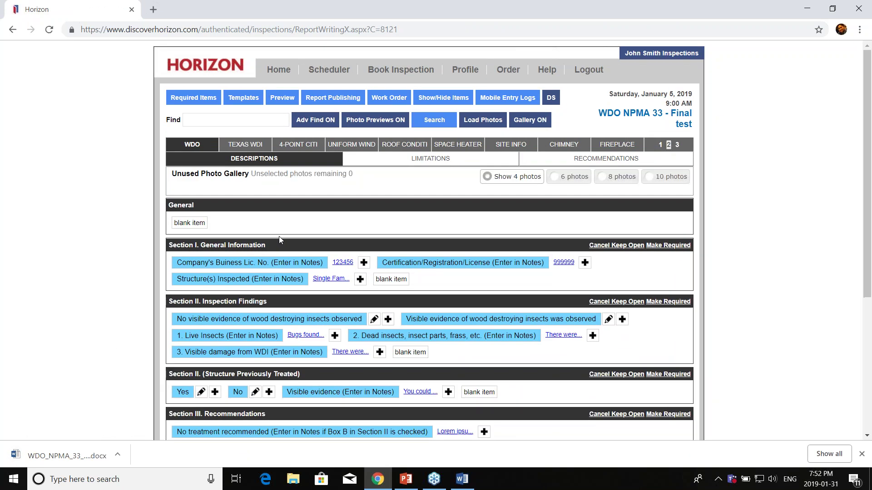
scroll(319, 241, down, 2)
scroll(319, 241, down, 1)
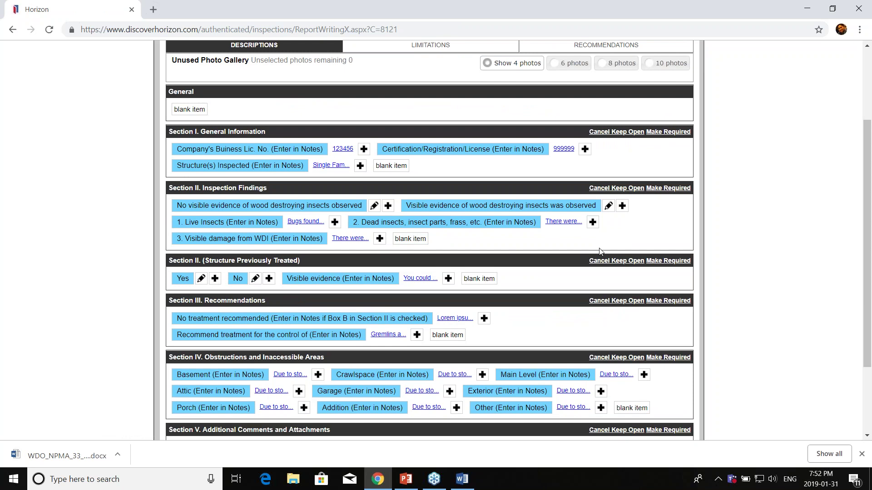
scroll(593, 254, up, 3)
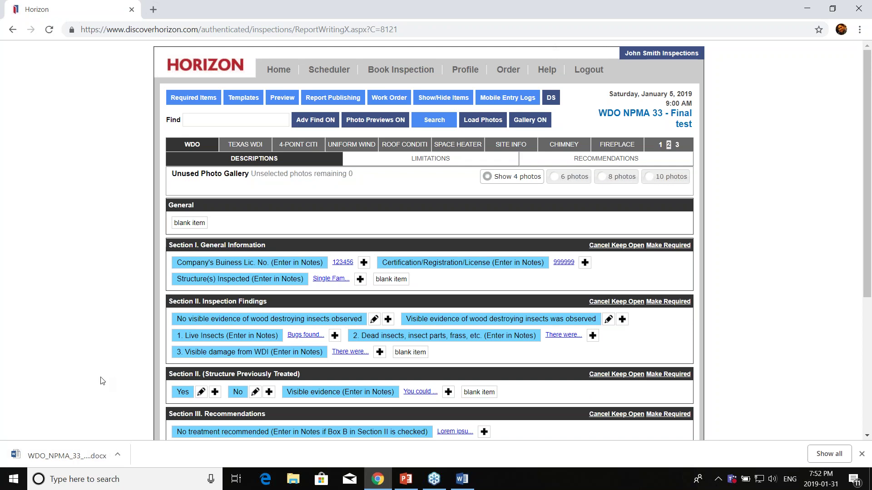
Step: Review the downloaded WDO report in Word, then open Horizon's Profile – Customize Horizon page
click(98, 463)
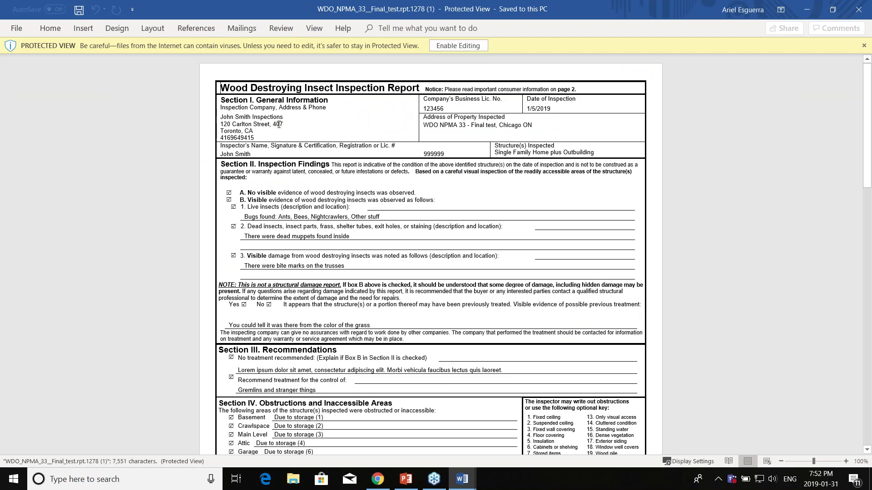
scroll(313, 191, down, 1)
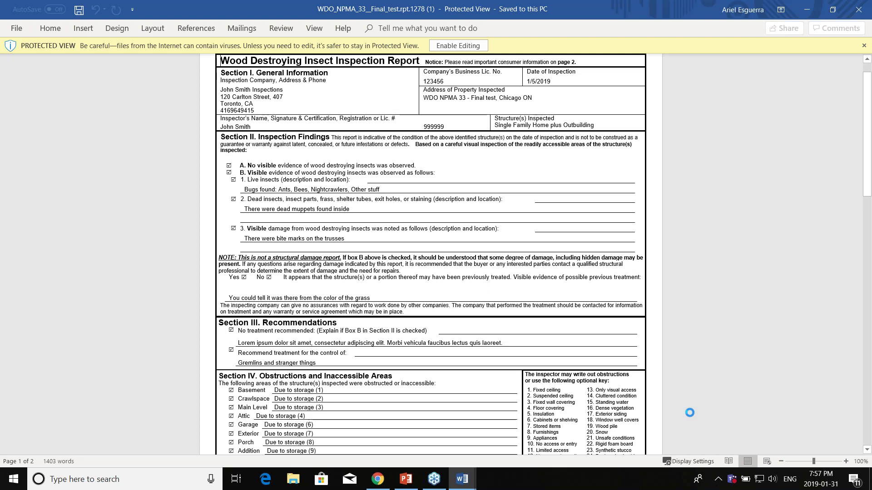
click(372, 480)
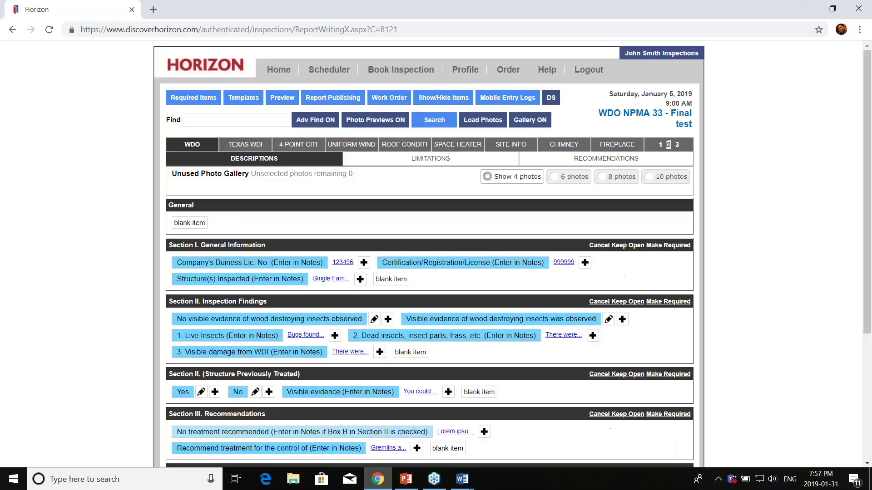
click(464, 71)
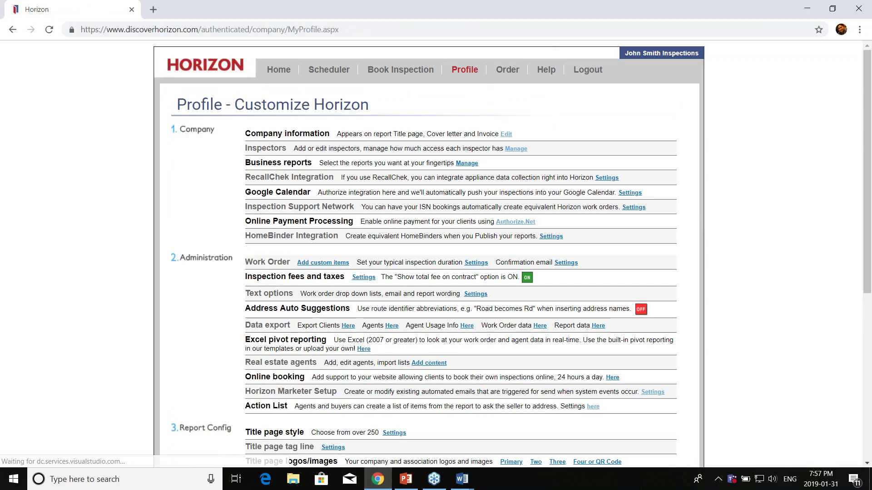
scroll(560, 393, down, 5)
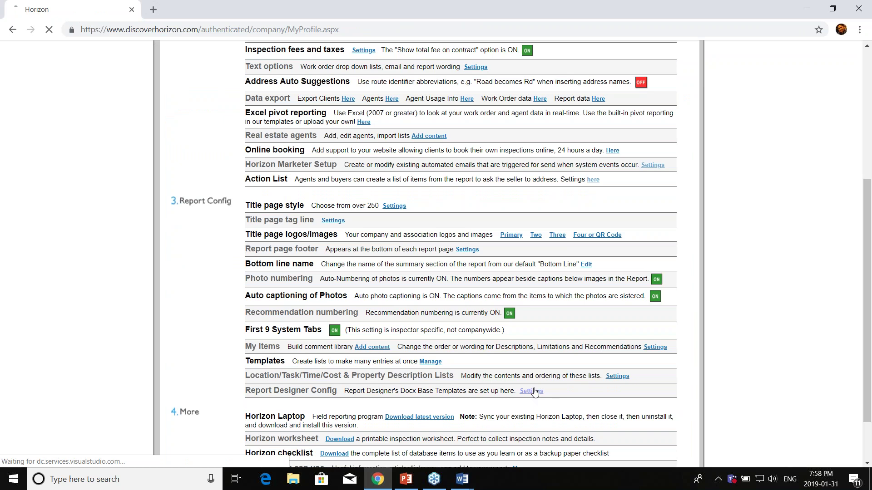
Step: Open Report Designer Config to manage the Docx base templates, adding Ice Blue
click(531, 391)
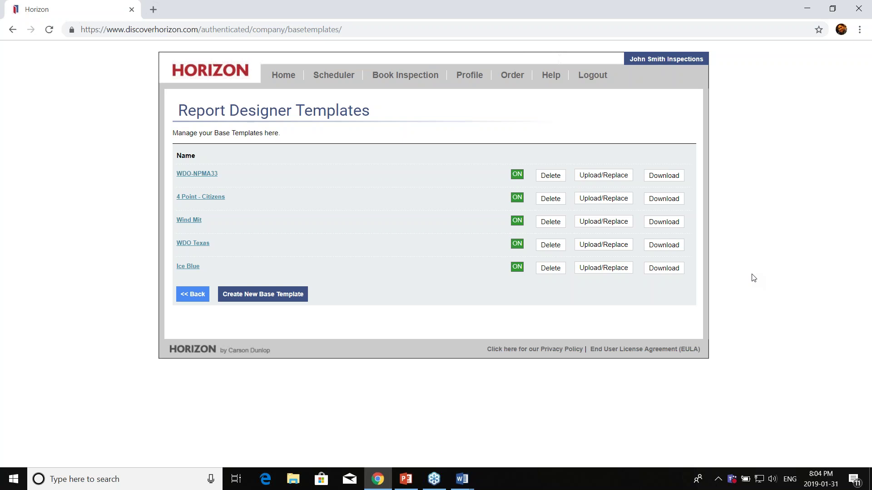
Step: Check the test inspection's Report Publishing designs for Ice Blue, then go back to report writing
click(292, 80)
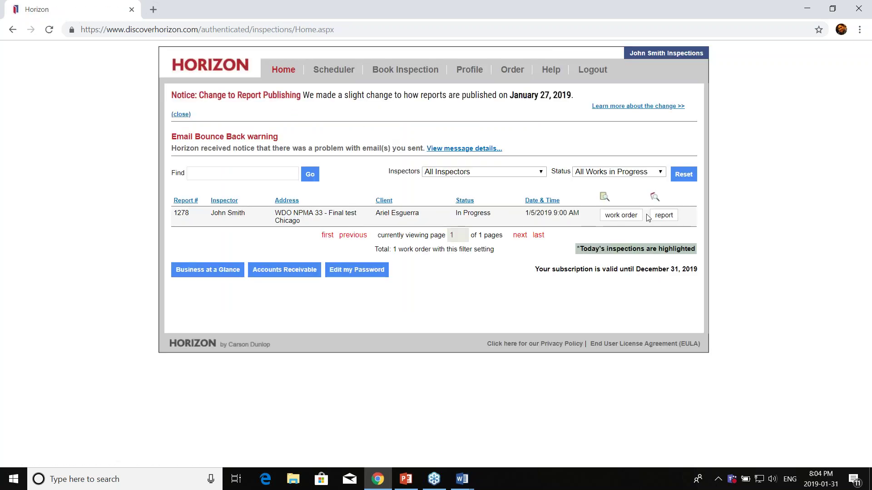
click(663, 215)
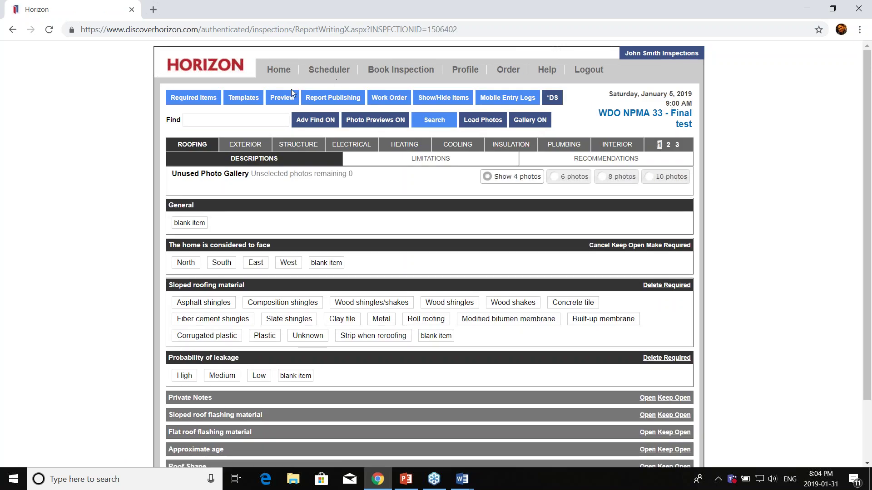
click(322, 98)
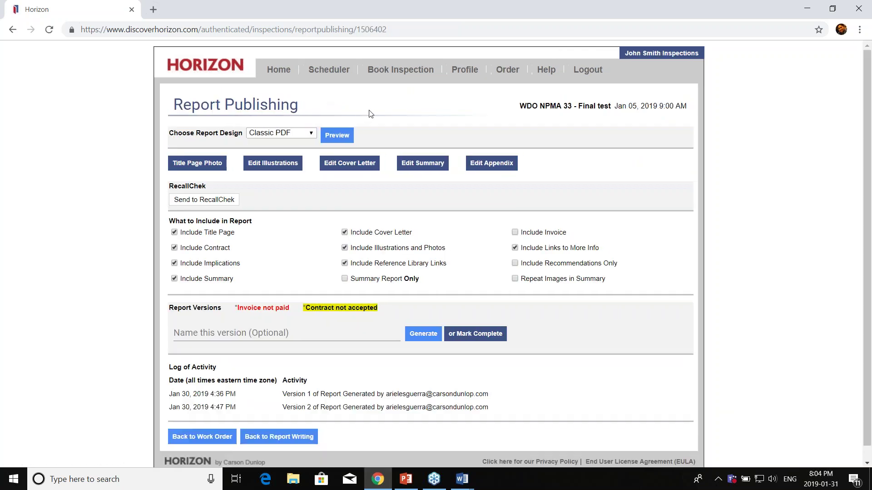
click(286, 133)
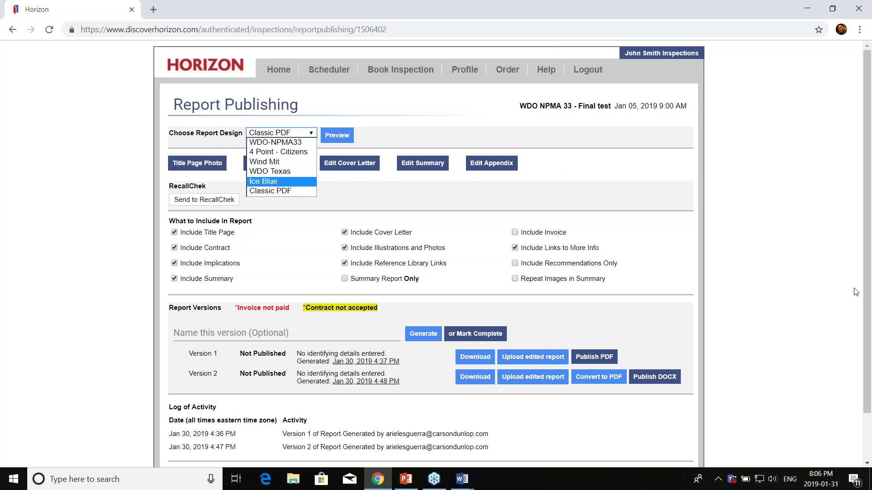
scroll(593, 358, down, 3)
click(282, 423)
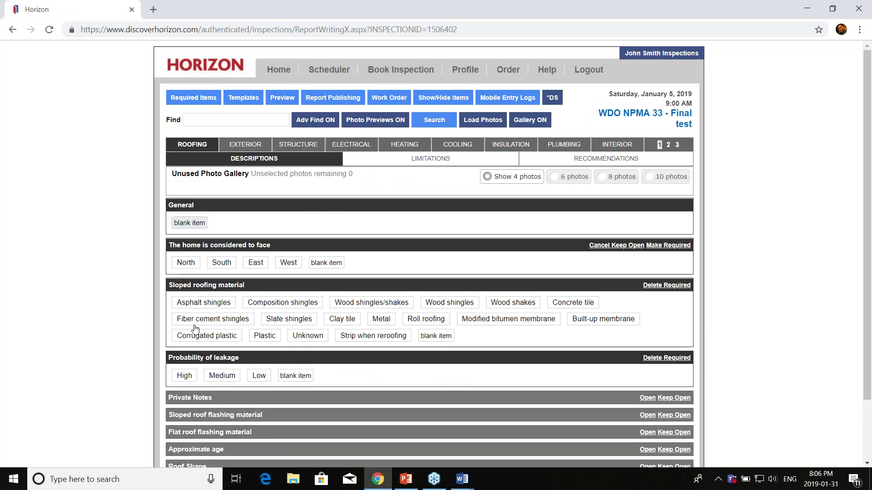